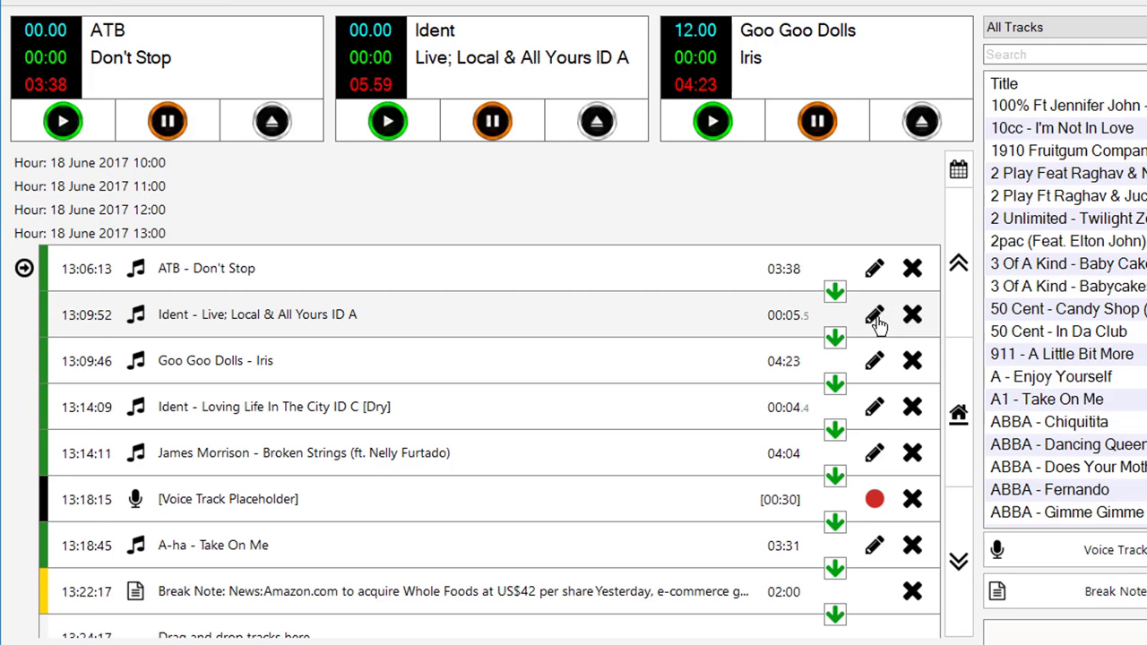
Step: Open the Local & All Yours ident's segue and preview the Don't Stop-to-Iris transition
{"action": "left_click", "coordinate": [874, 317]}
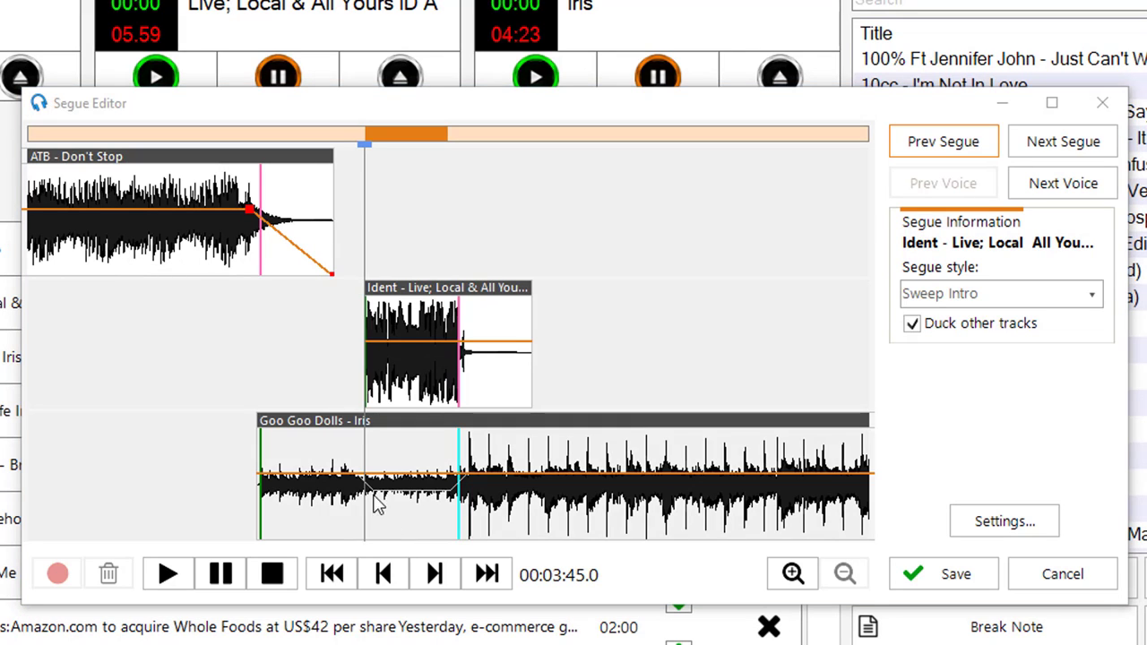
{"action": "left_click", "coordinate": [251, 354]}
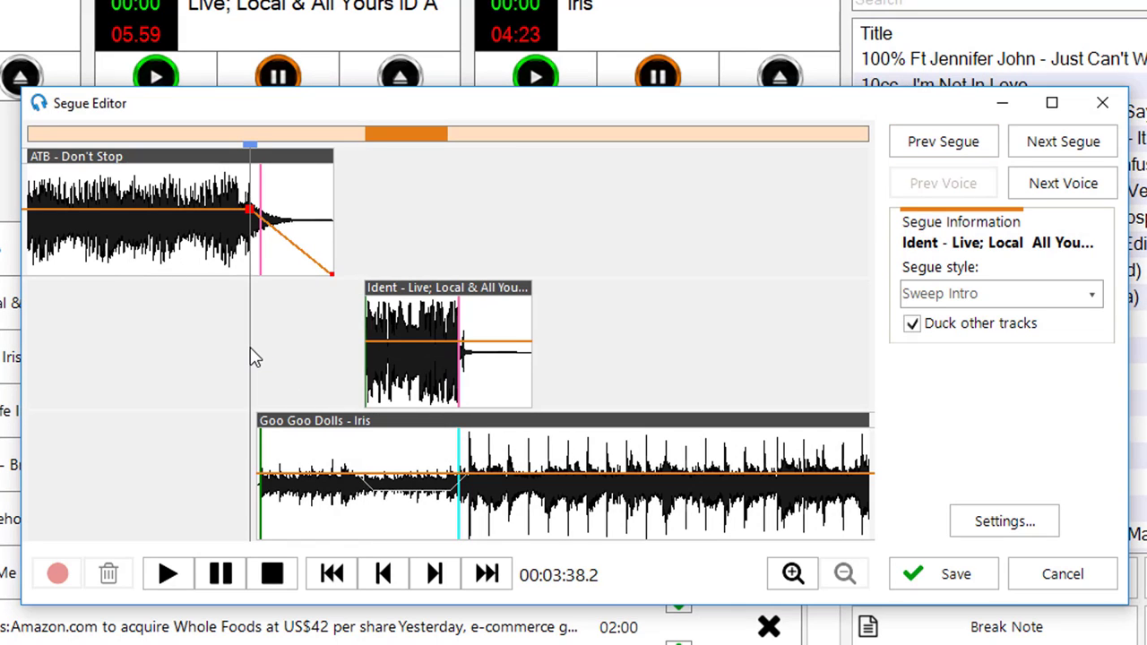
{"action": "left_click", "coordinate": [395, 215]}
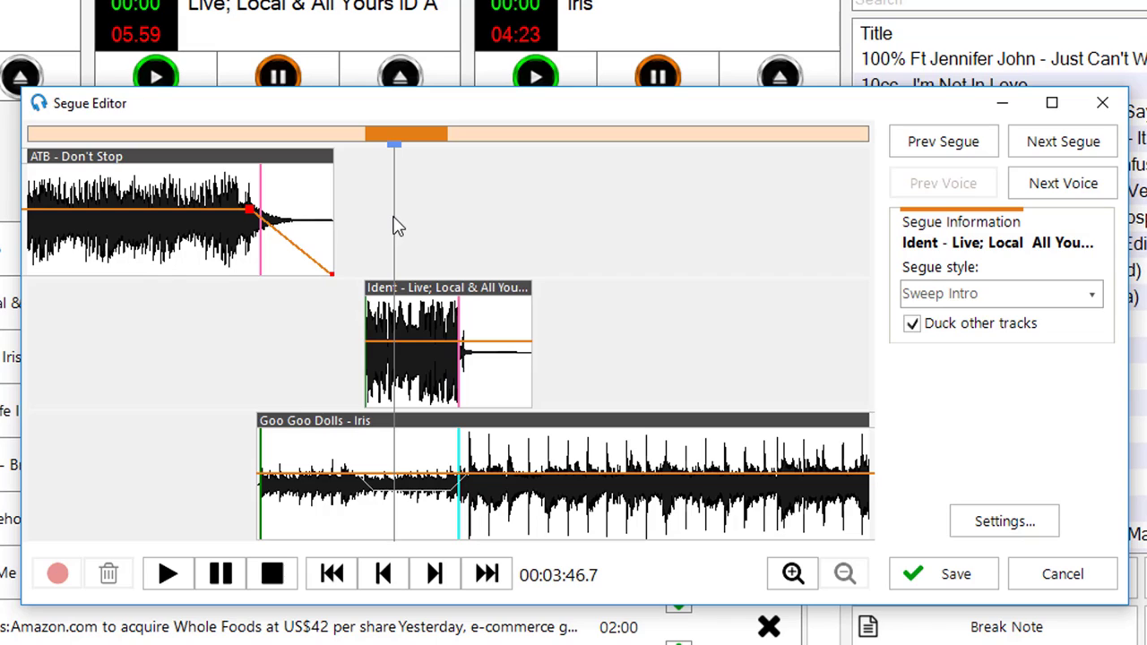
Step: Set the ident's segue style to Sweep Start, then try and undo an Iris volume dip
{"action": "left_click", "coordinate": [938, 303]}
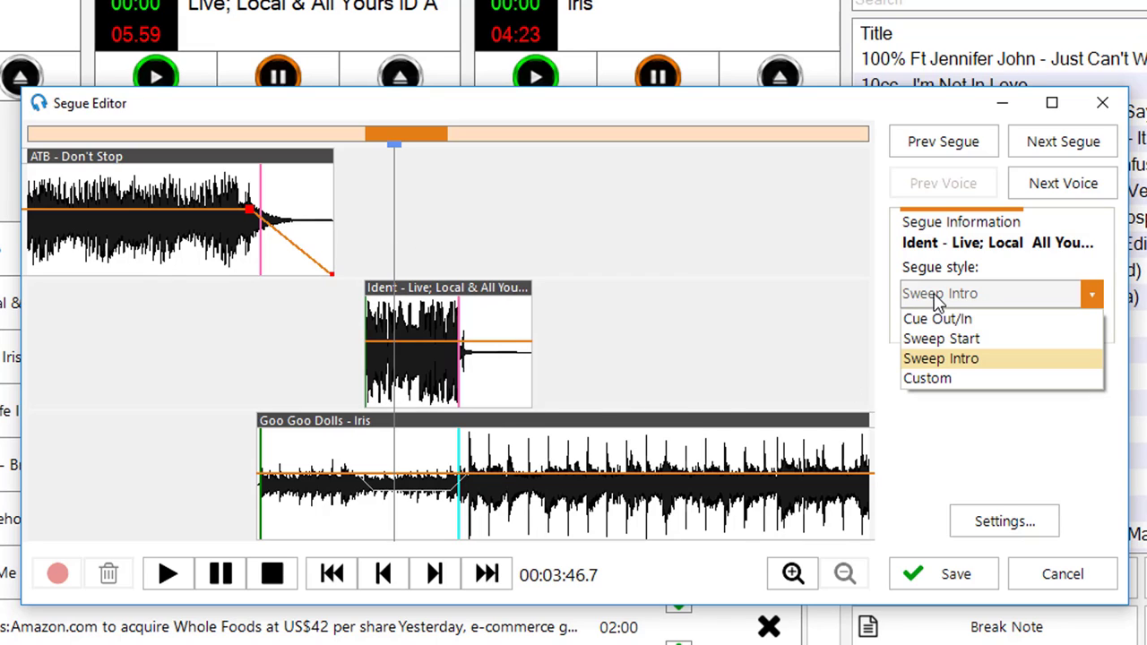
{"action": "left_click", "coordinate": [950, 341]}
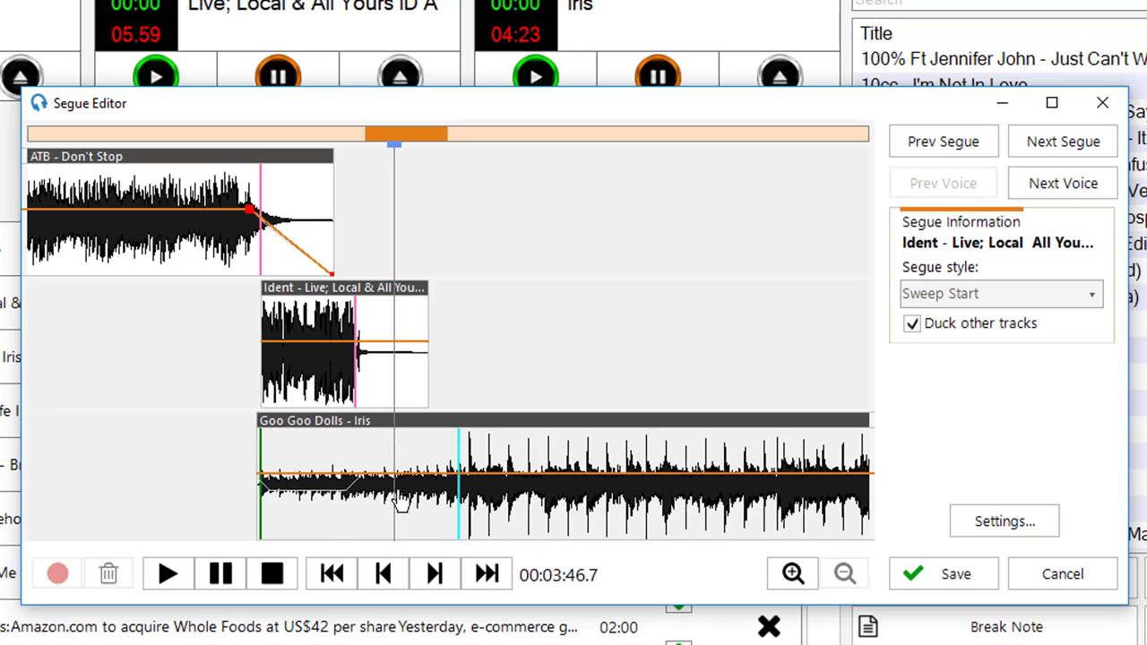
{"action": "left_click_drag", "start_coordinate": [337, 474], "coordinate": [320, 491]}
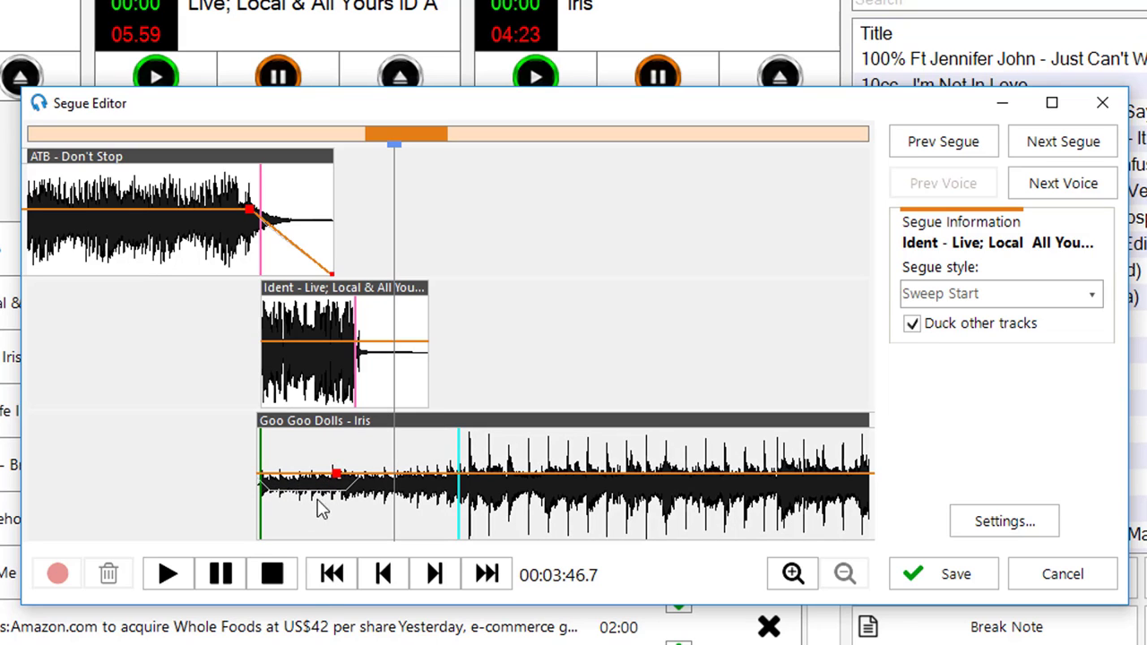
{"action": "left_click_drag", "start_coordinate": [336, 473], "coordinate": [343, 607]}
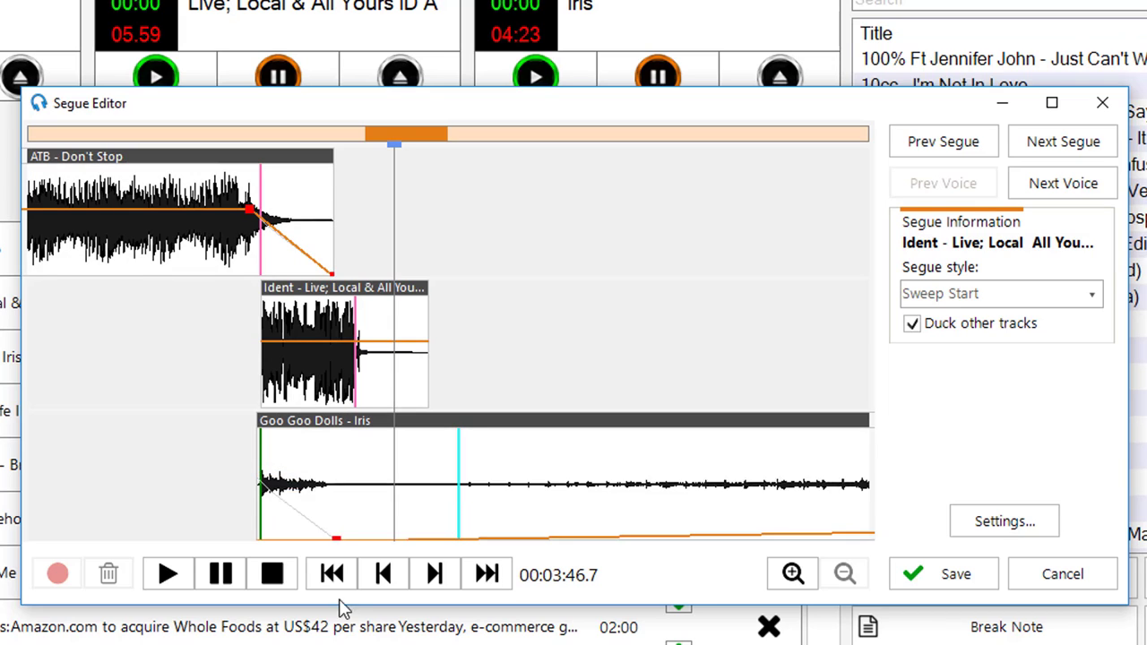
{"action": "key", "text": "ctrl+z"}
Step: Toggle Duck other tracks off and back on, previewing from before the ident
{"action": "left_click", "coordinate": [294, 332]}
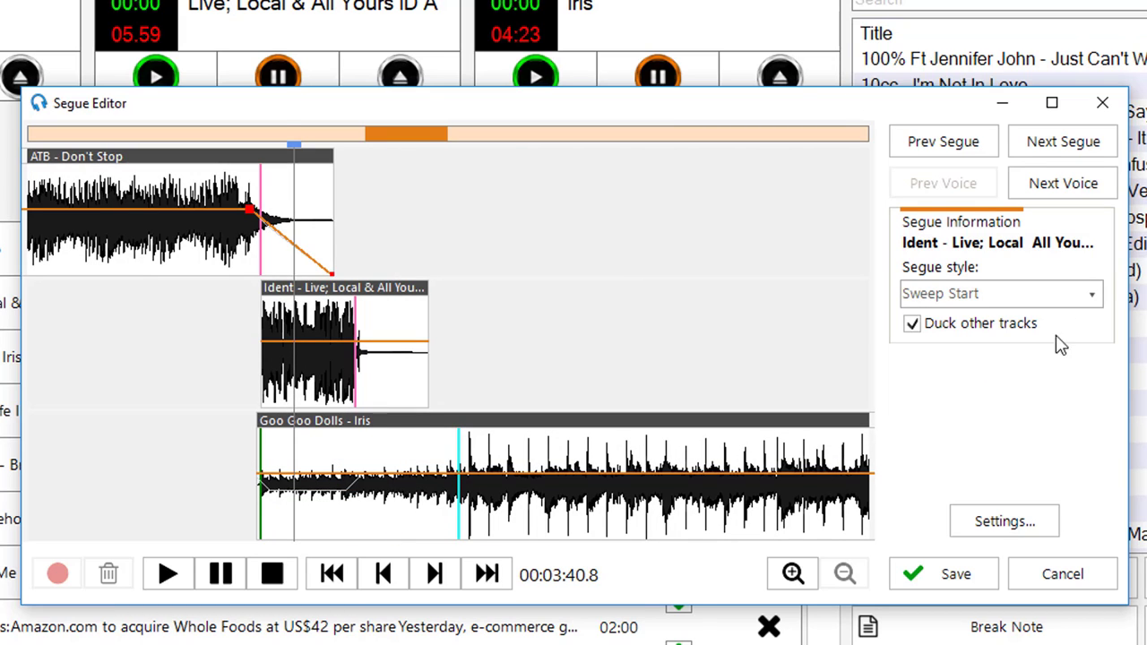
{"action": "left_click", "coordinate": [938, 326]}
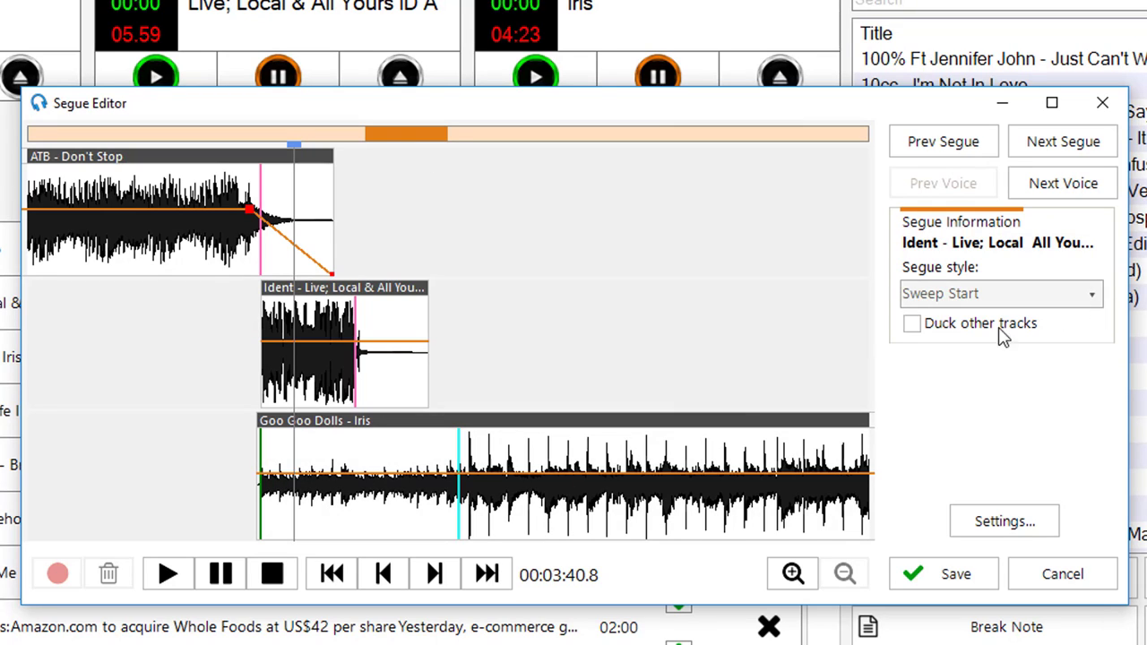
{"action": "left_click", "coordinate": [914, 324]}
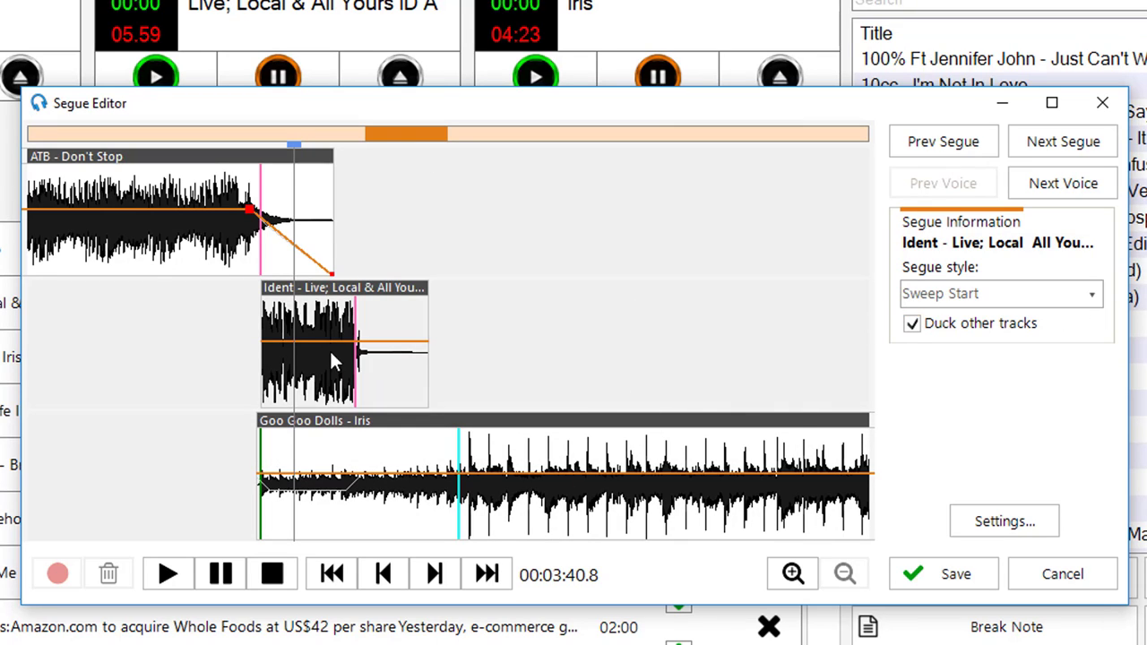
{"action": "left_click", "coordinate": [244, 342]}
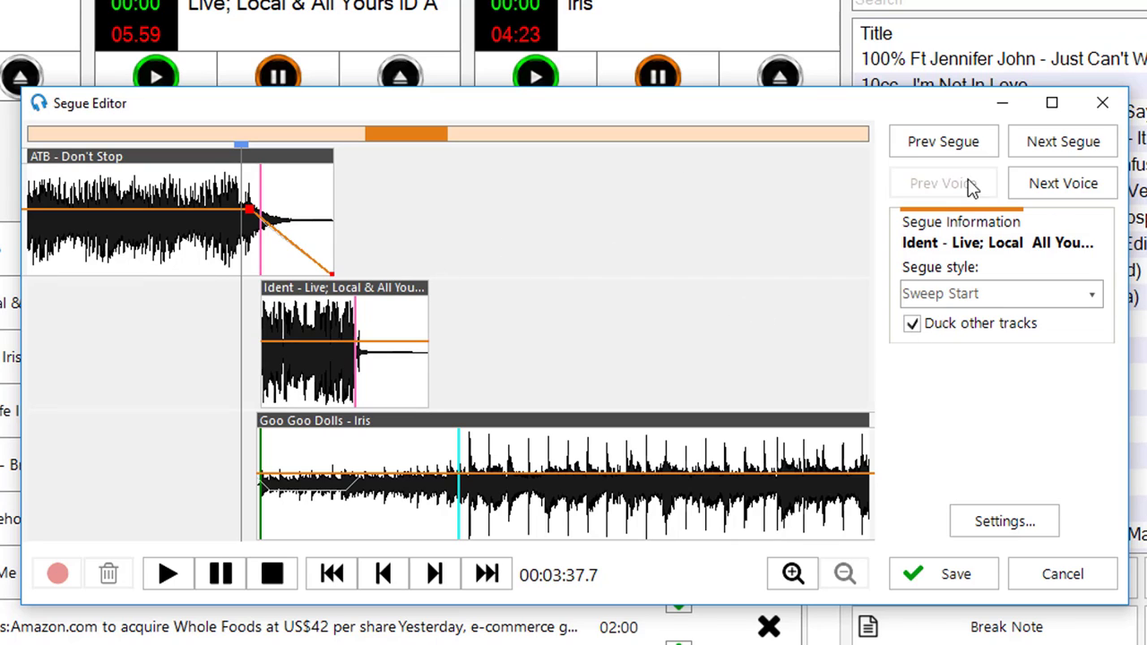
Step: Switch the ident's segue style to Cue Out/In and preview the transition
{"action": "left_click", "coordinate": [932, 296]}
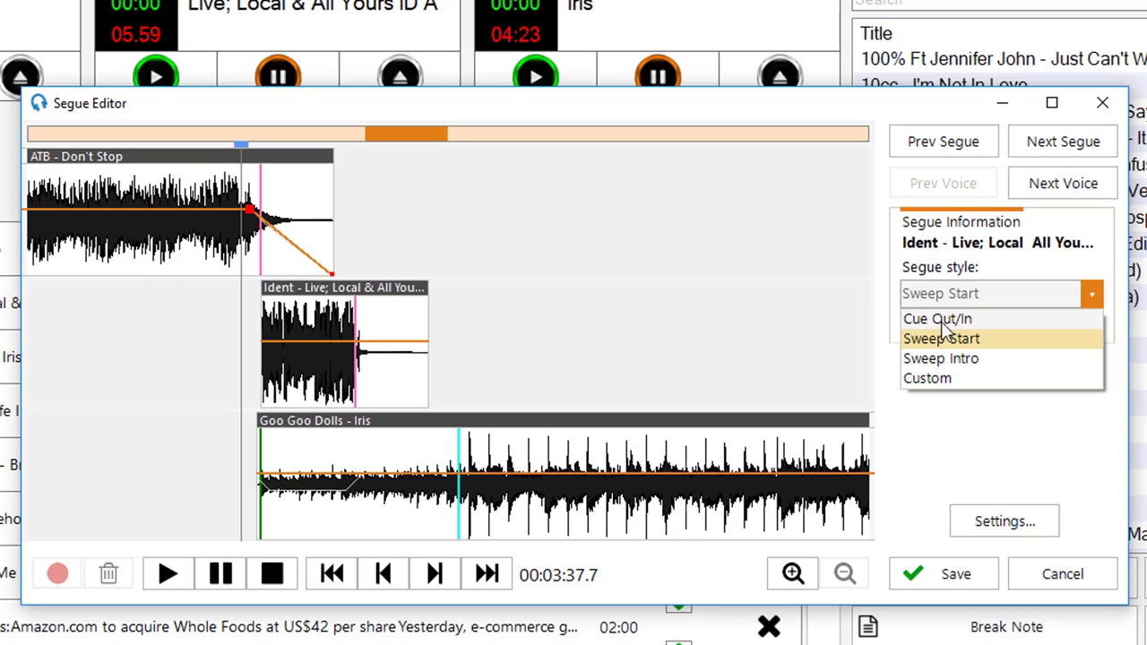
{"action": "left_click", "coordinate": [939, 323]}
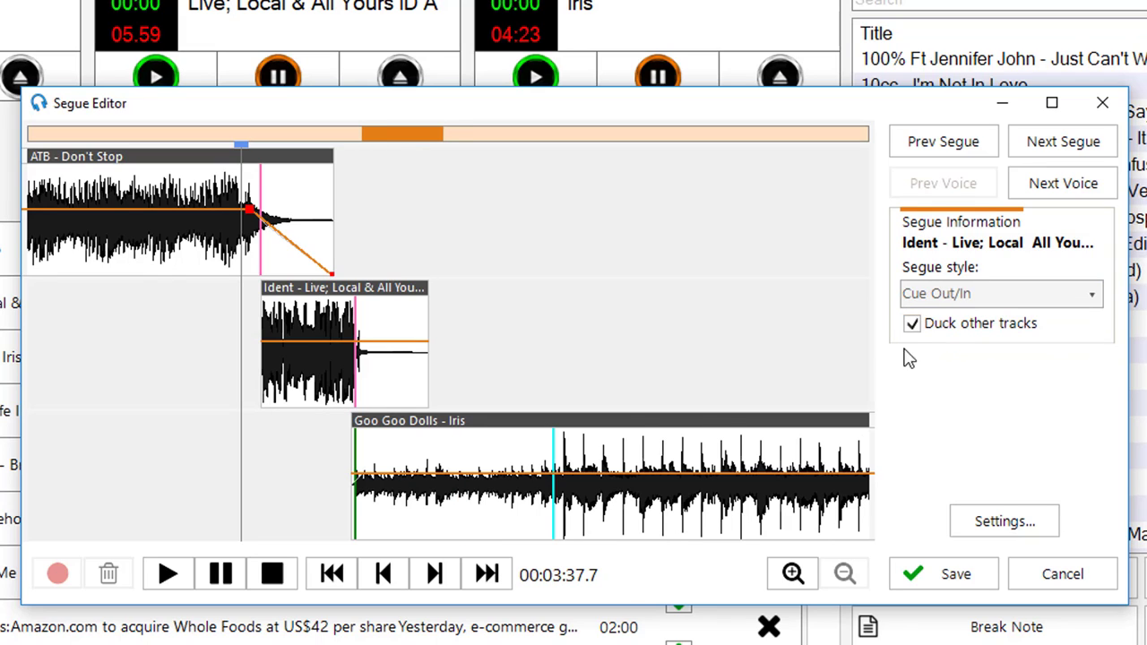
{"action": "left_click_drag", "start_coordinate": [238, 460], "coordinate": [261, 458]}
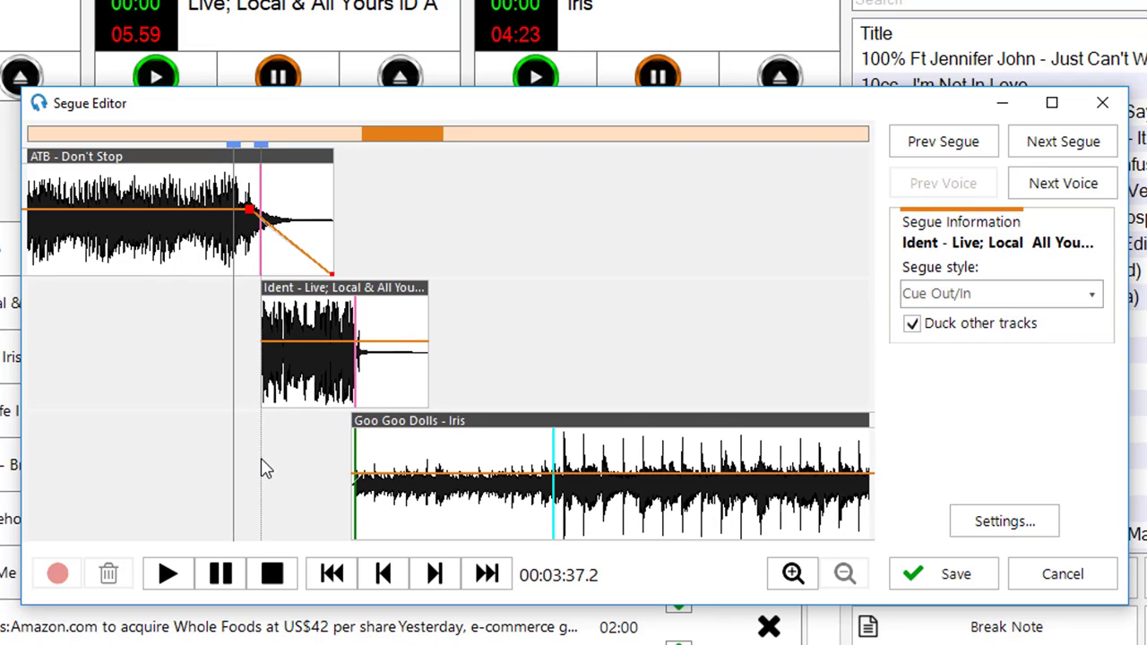
{"action": "left_click", "coordinate": [255, 464]}
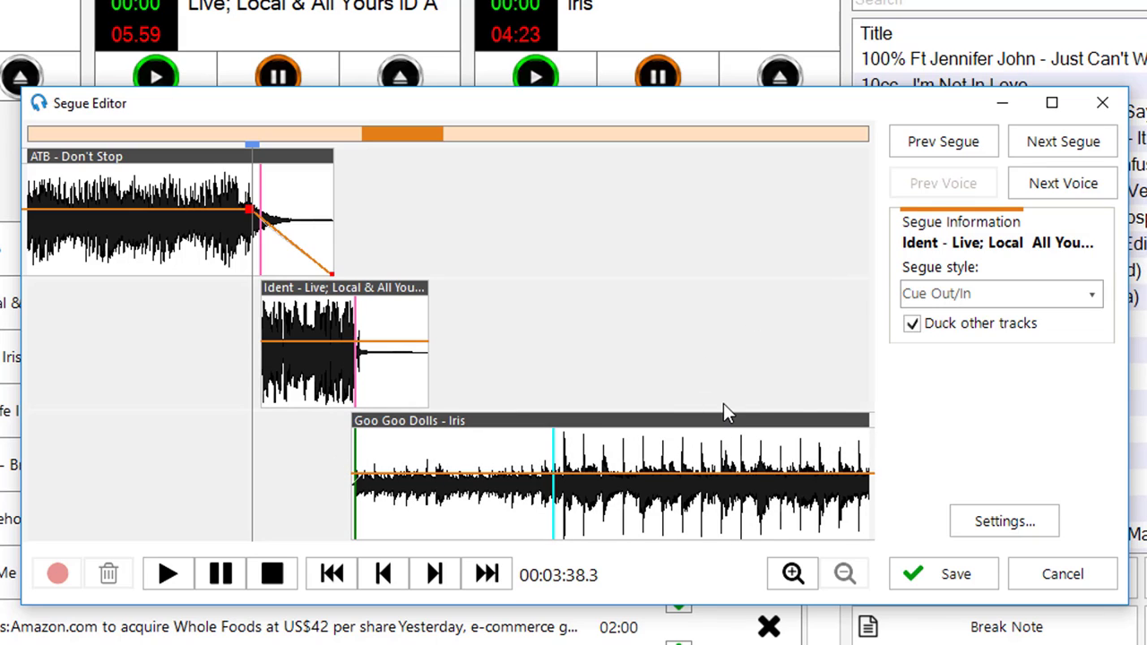
Step: Revert the segue style to Sweep Start and save it to the playlist
{"action": "left_click", "coordinate": [945, 294]}
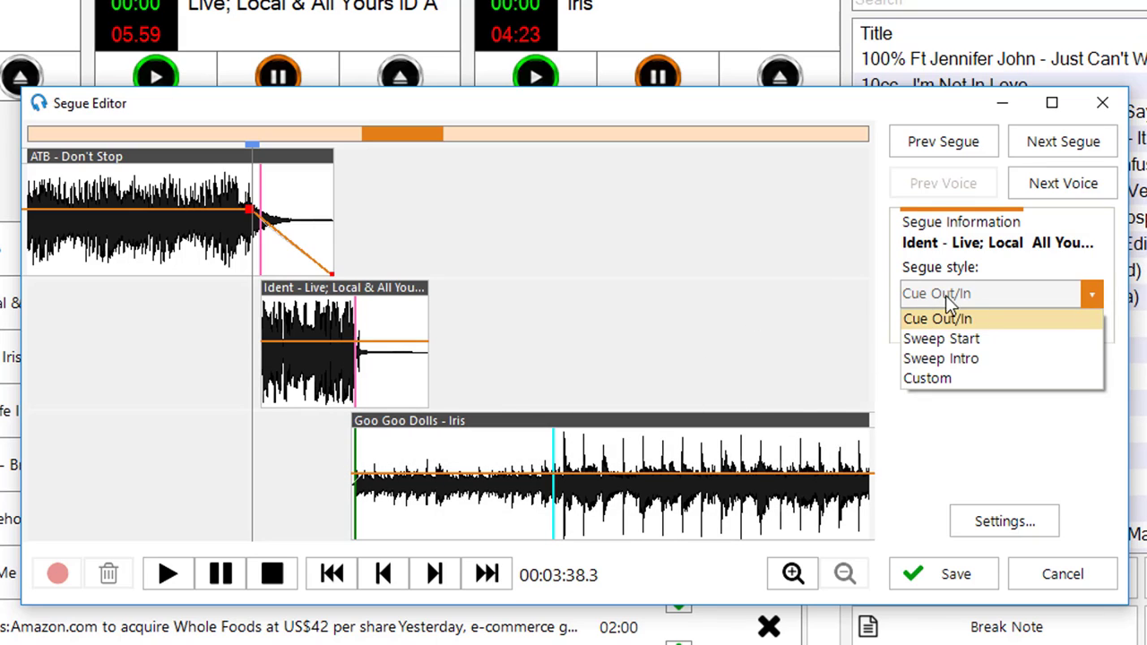
{"action": "left_click", "coordinate": [971, 340]}
{"action": "left_click", "coordinate": [950, 574]}
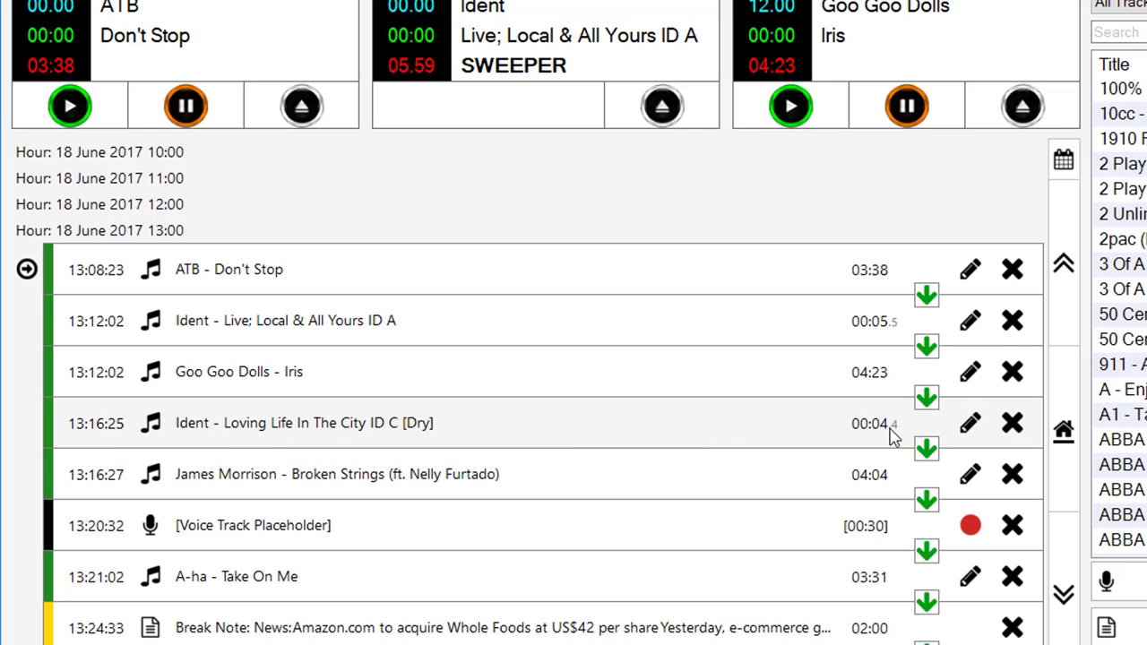
Step: Open the Loving Life In The City ident's segue and preview the transition
{"action": "left_click", "coordinate": [971, 426]}
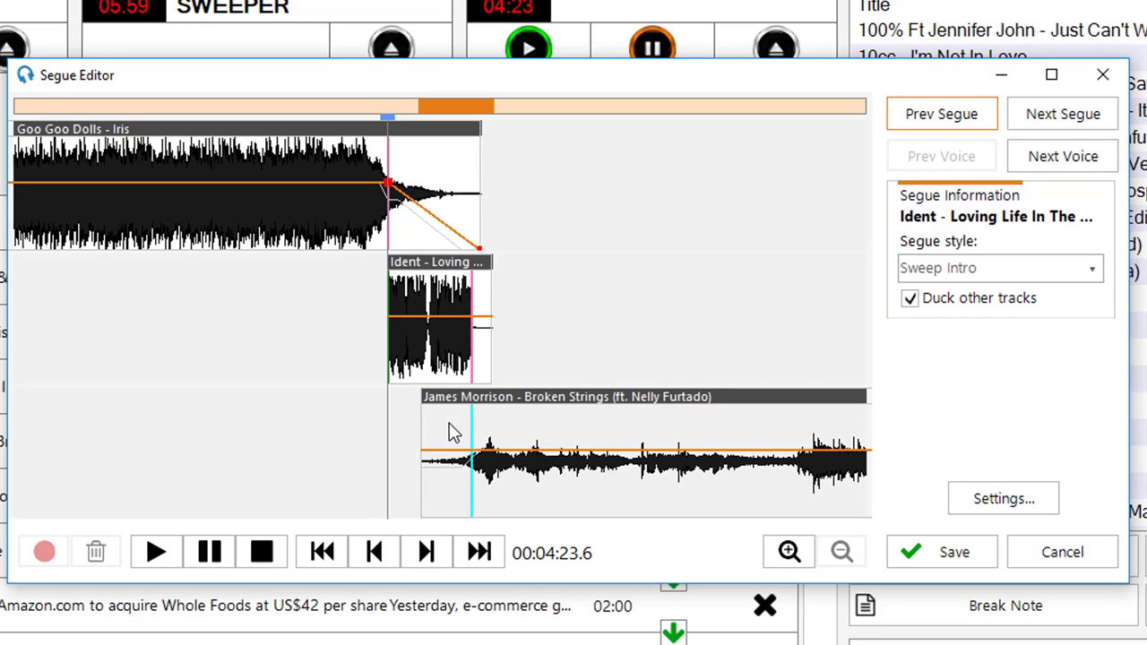
{"action": "left_click", "coordinate": [379, 452]}
{"action": "left_click", "coordinate": [353, 437]}
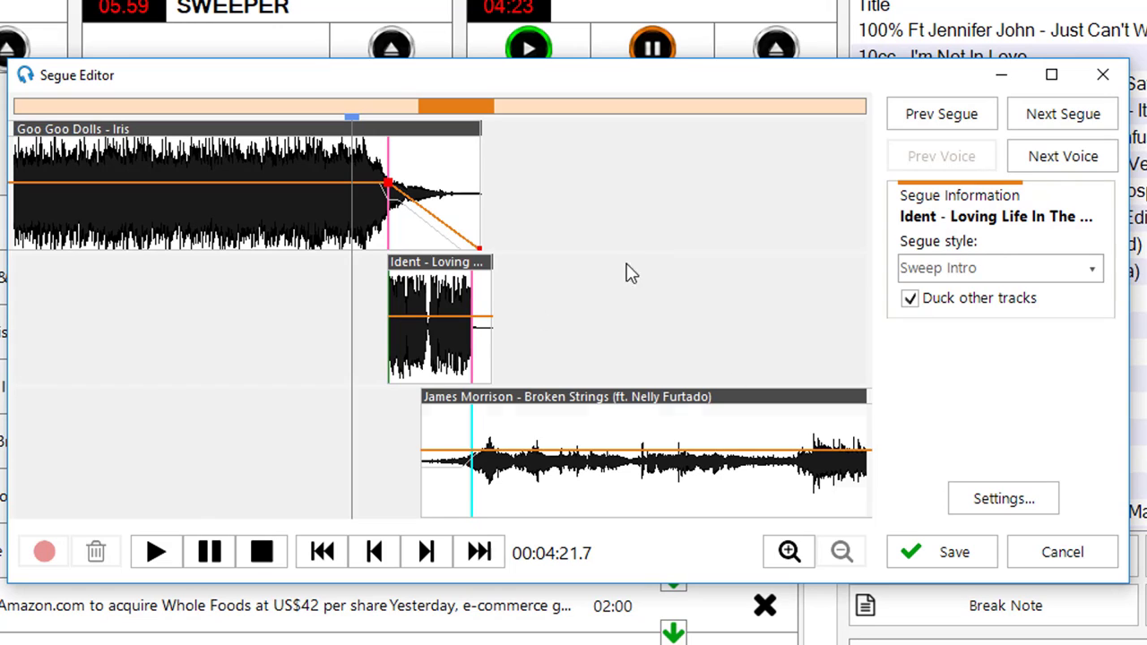
Step: Check the Sweep Intro segue style and save the segue
{"action": "left_click", "coordinate": [988, 274]}
{"action": "key", "text": "Up"}
{"action": "key", "text": "Return"}
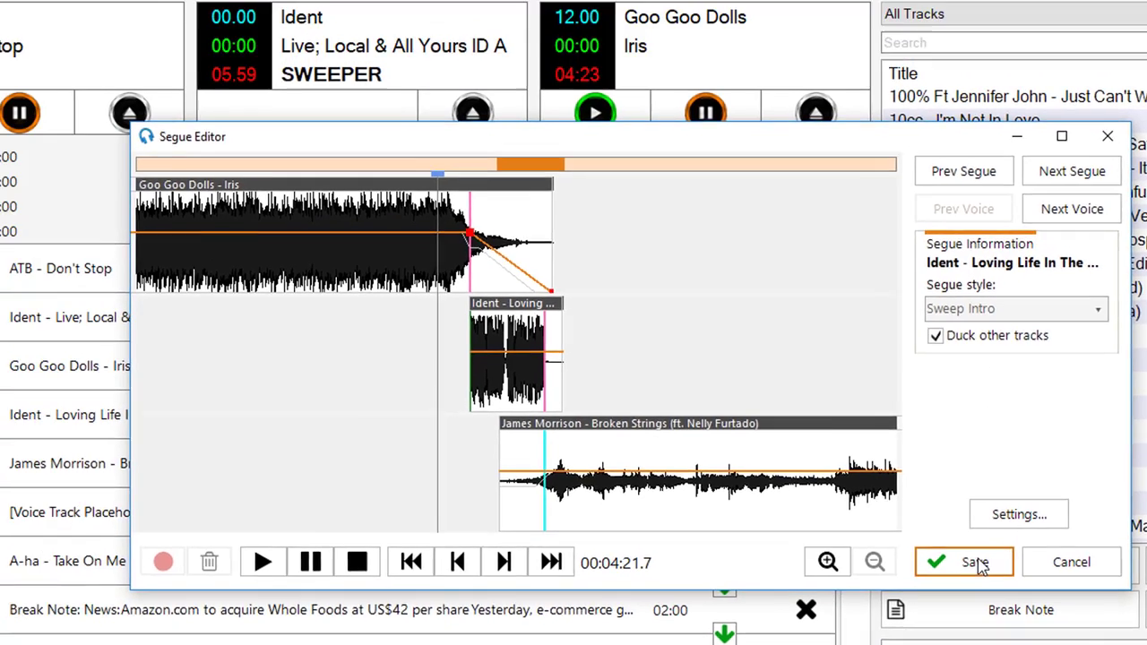
{"action": "left_click", "coordinate": [957, 555]}
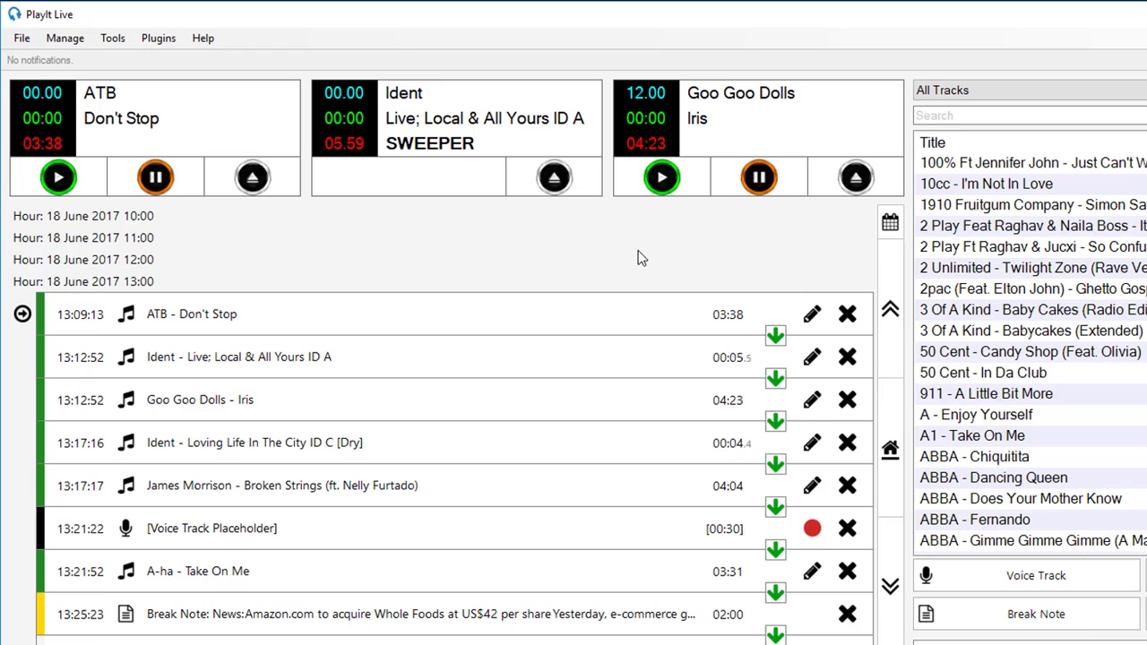
Step: Show the Sweepers track group in the Manage > Tracks library
{"action": "left_click", "coordinate": [65, 38]}
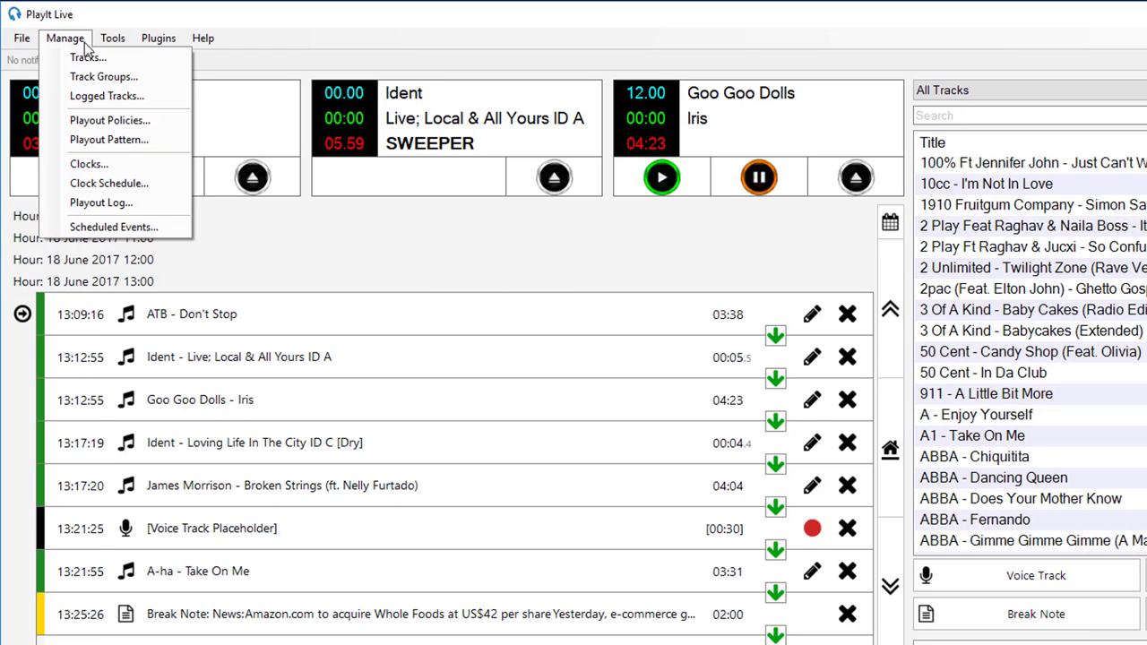
{"action": "left_click", "coordinate": [140, 59]}
{"action": "left_click", "coordinate": [482, 250]}
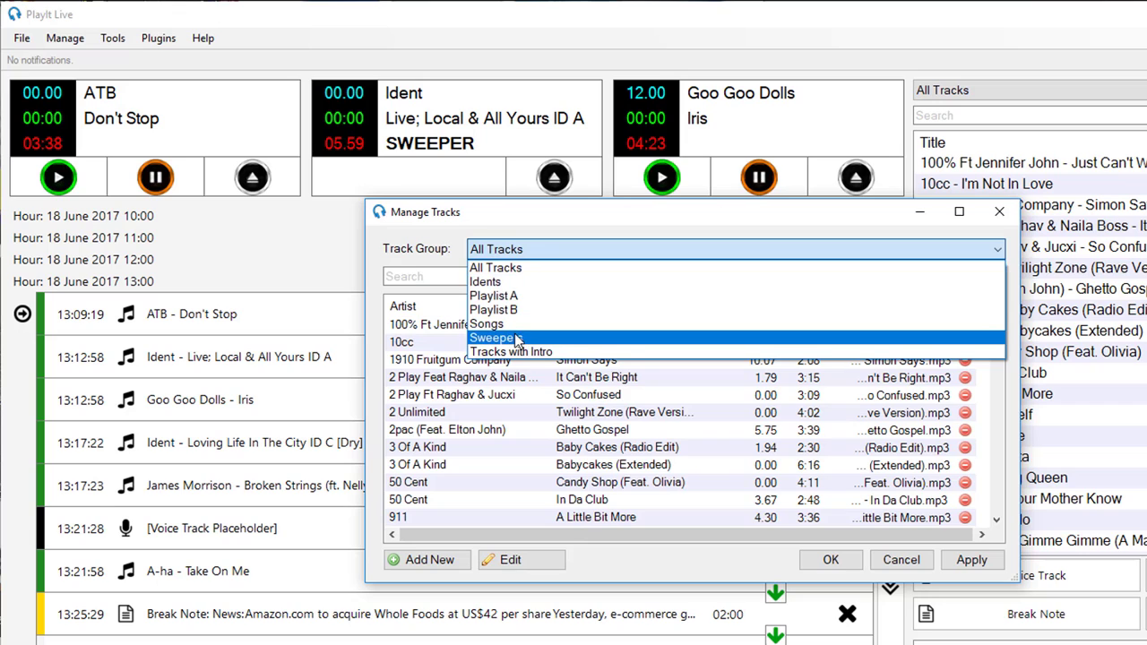
{"action": "left_click", "coordinate": [517, 338]}
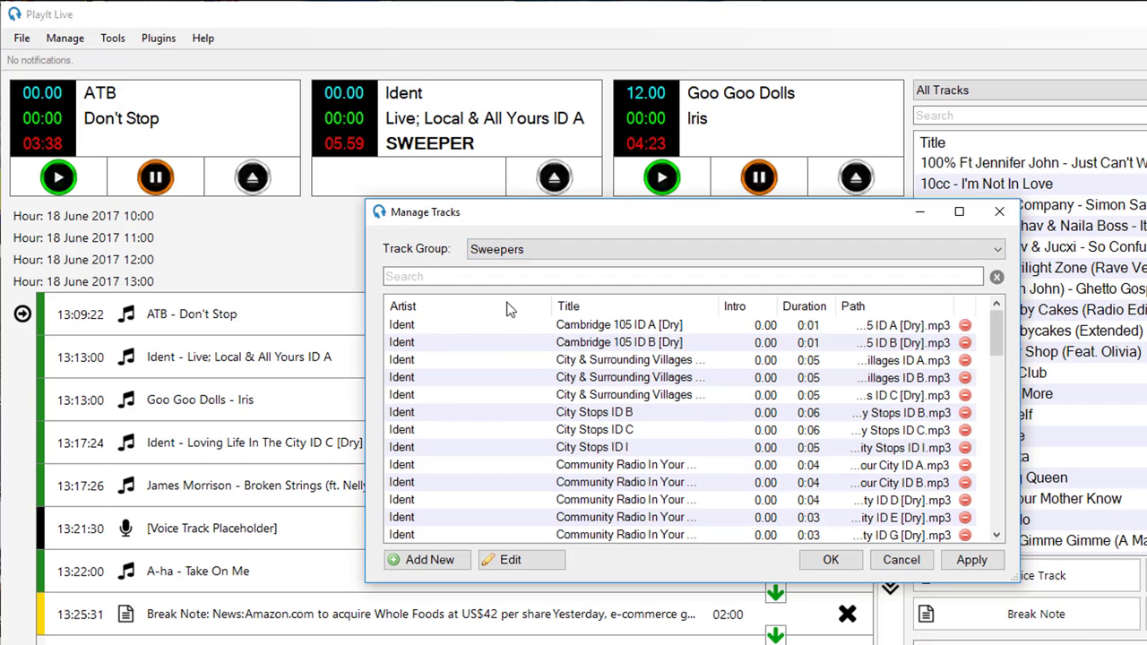
Step: Tick Sweeper? on the Cambridge 105 ID A [Dry] ident, save the track, and close the manager
{"action": "left_click", "coordinate": [528, 328]}
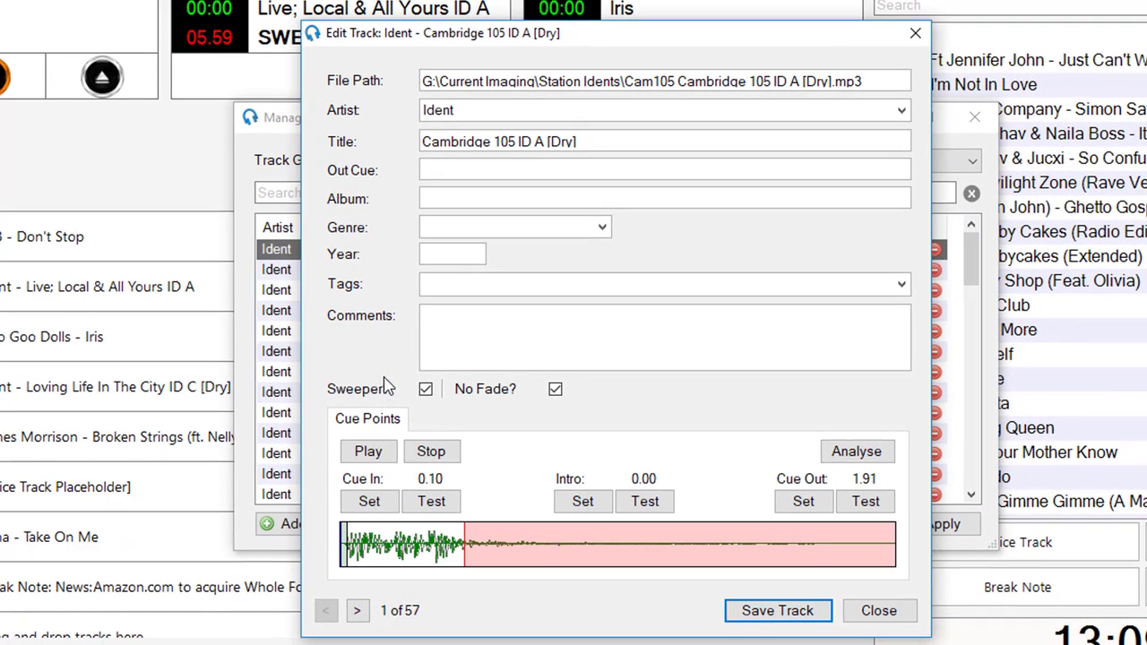
{"action": "left_click", "coordinate": [448, 400]}
{"action": "left_click", "coordinate": [436, 360]}
{"action": "left_click", "coordinate": [793, 610]}
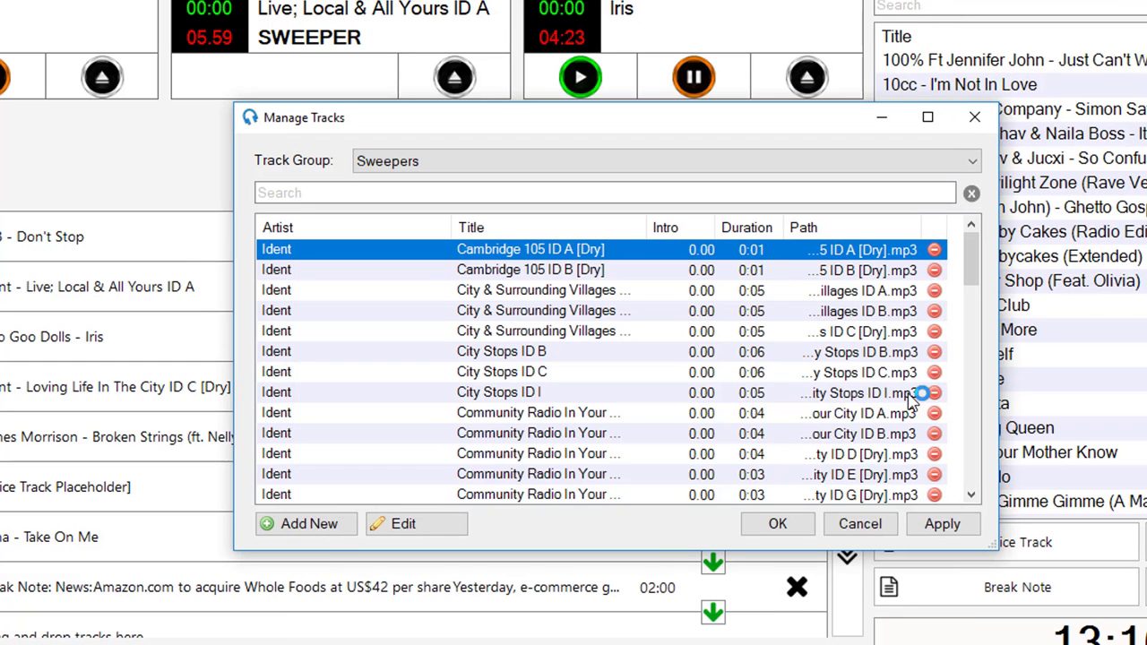
{"action": "left_click", "coordinate": [858, 524]}
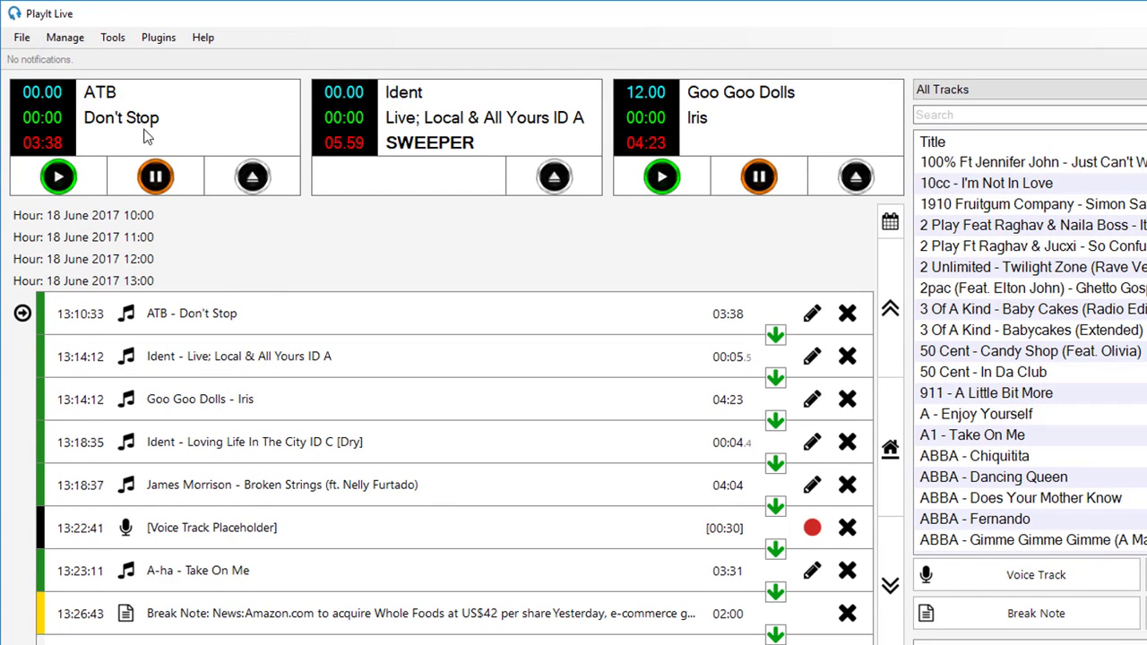
{"action": "left_click", "coordinate": [21, 37]}
{"action": "left_click", "coordinate": [40, 64]}
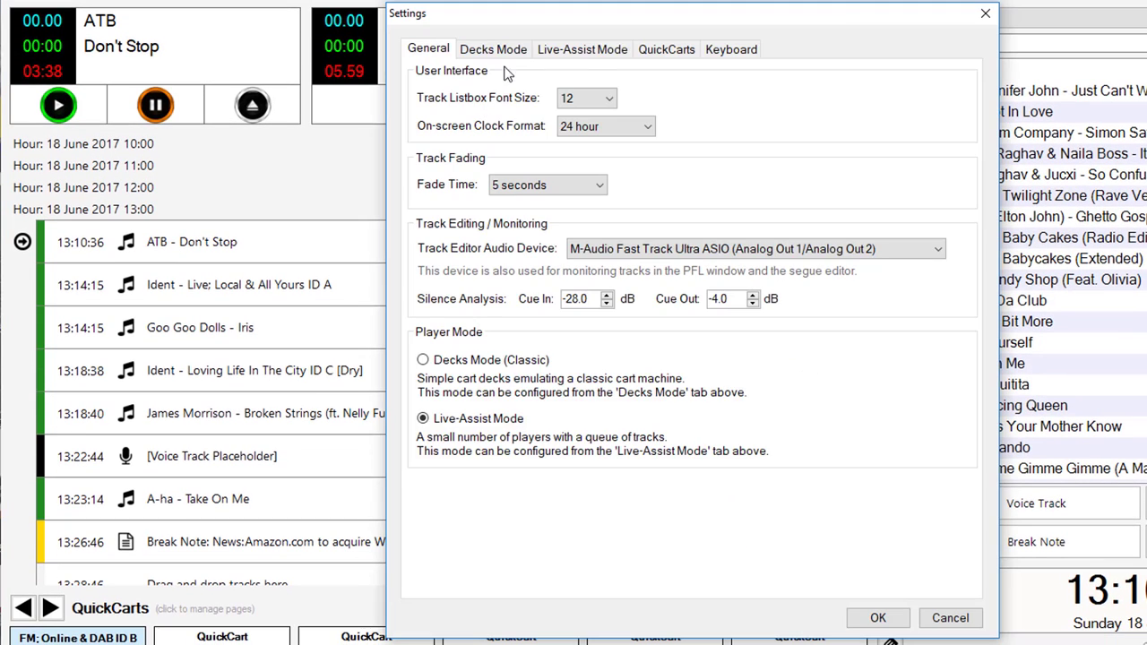
{"action": "left_click", "coordinate": [592, 99]}
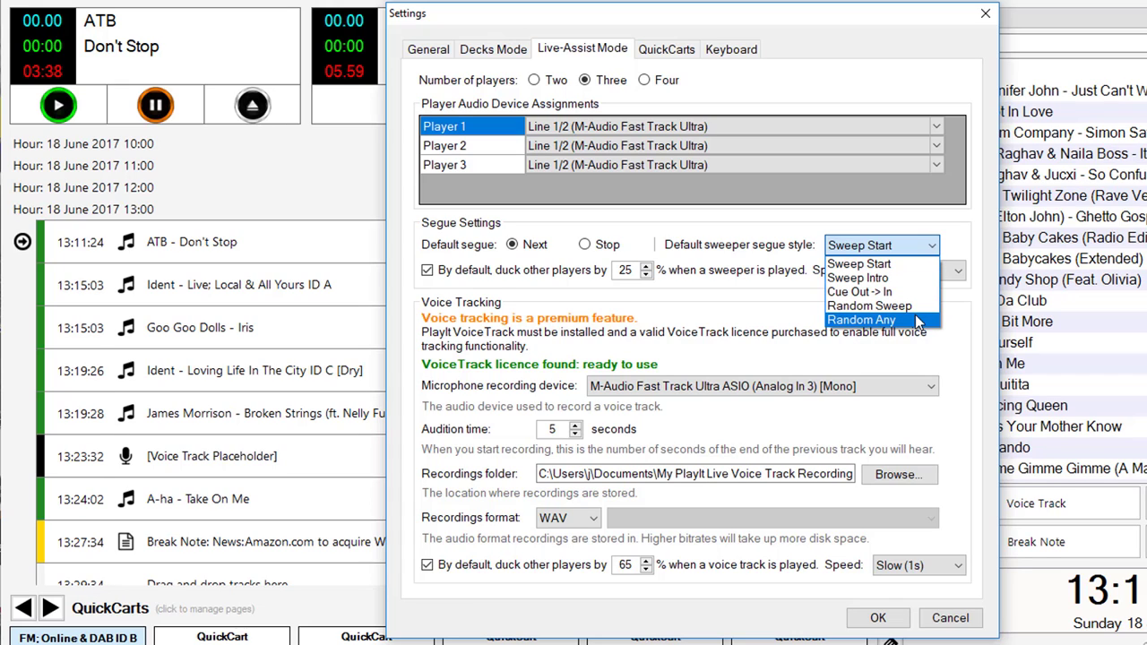
{"action": "left_click", "coordinate": [914, 232]}
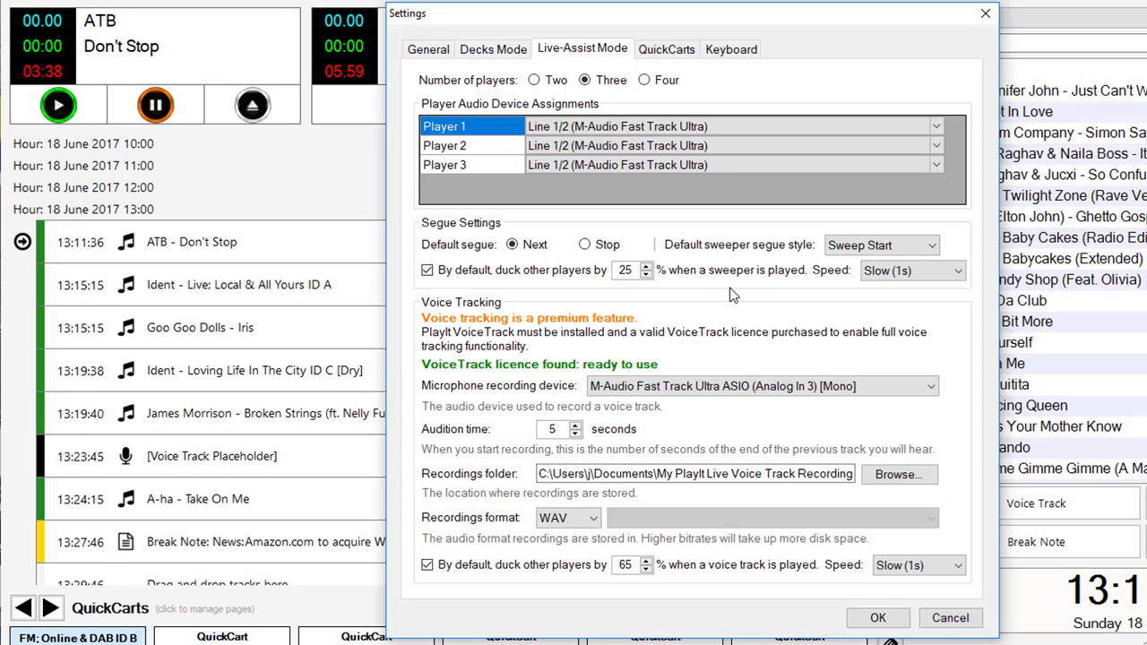
{"action": "left_click", "coordinate": [901, 273]}
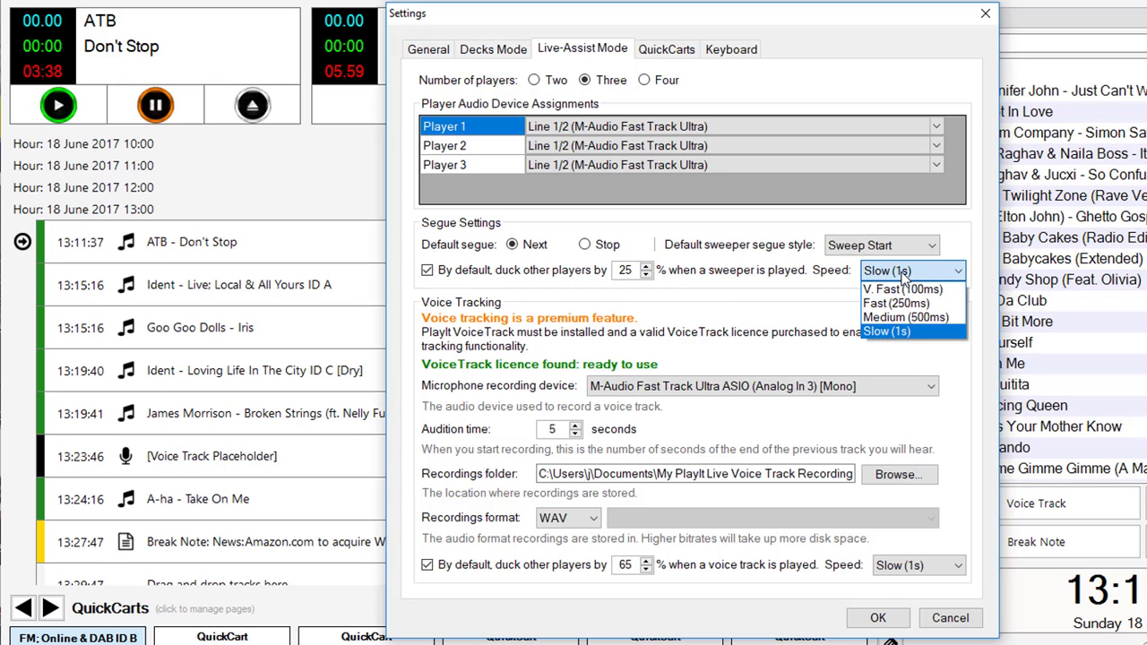
{"action": "left_click", "coordinate": [920, 270]}
{"action": "left_click", "coordinate": [903, 273]}
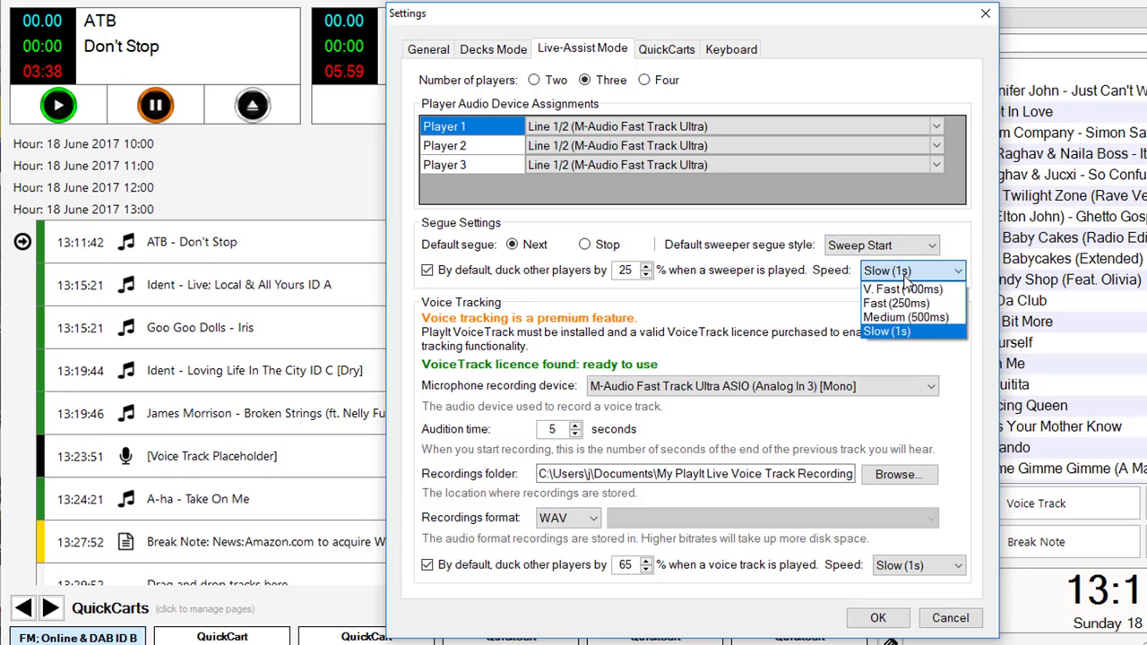
{"action": "left_click", "coordinate": [904, 275]}
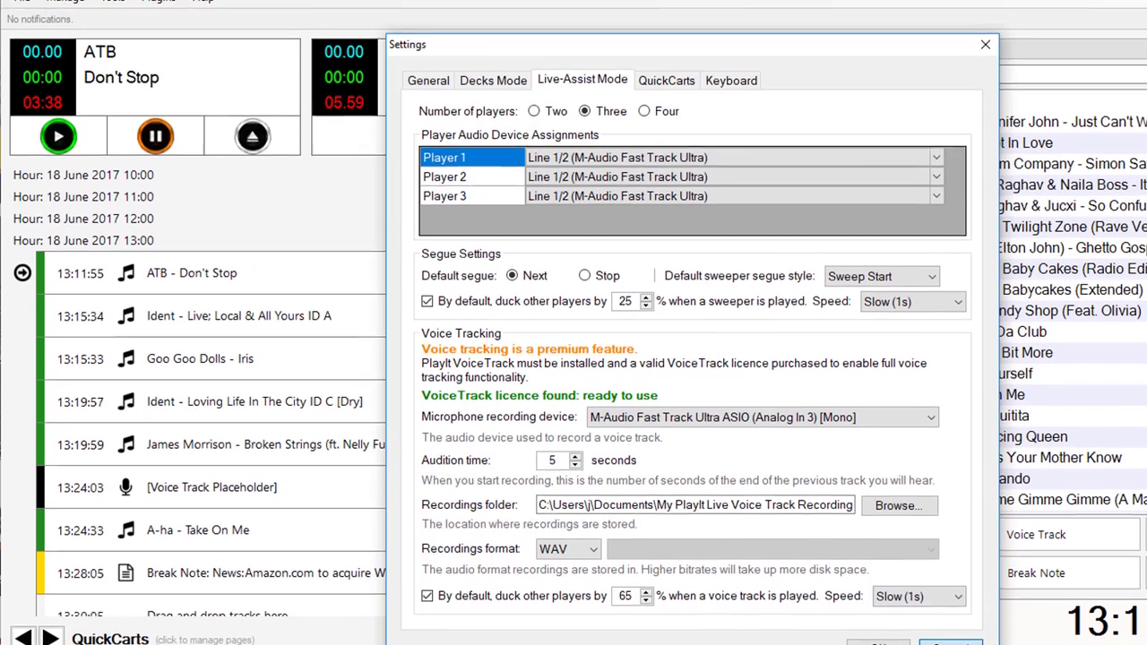
{"action": "left_click", "coordinate": [948, 618]}
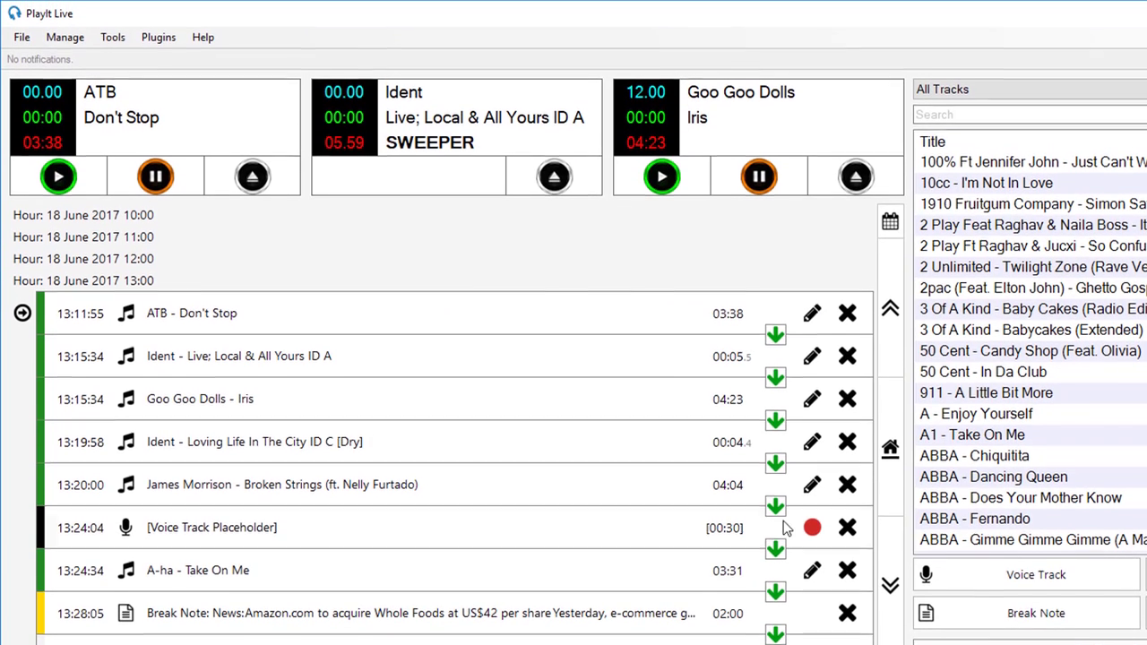
{"action": "left_click", "coordinate": [65, 36]}
{"action": "left_click", "coordinate": [82, 162]}
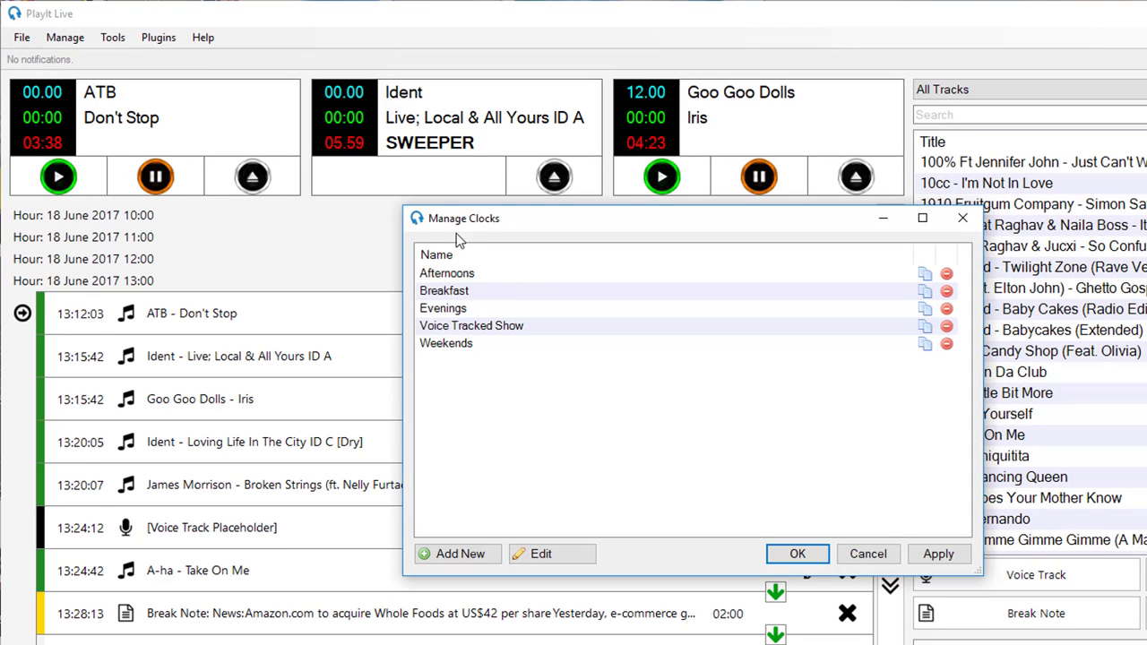
{"action": "double_click", "coordinate": [448, 274]}
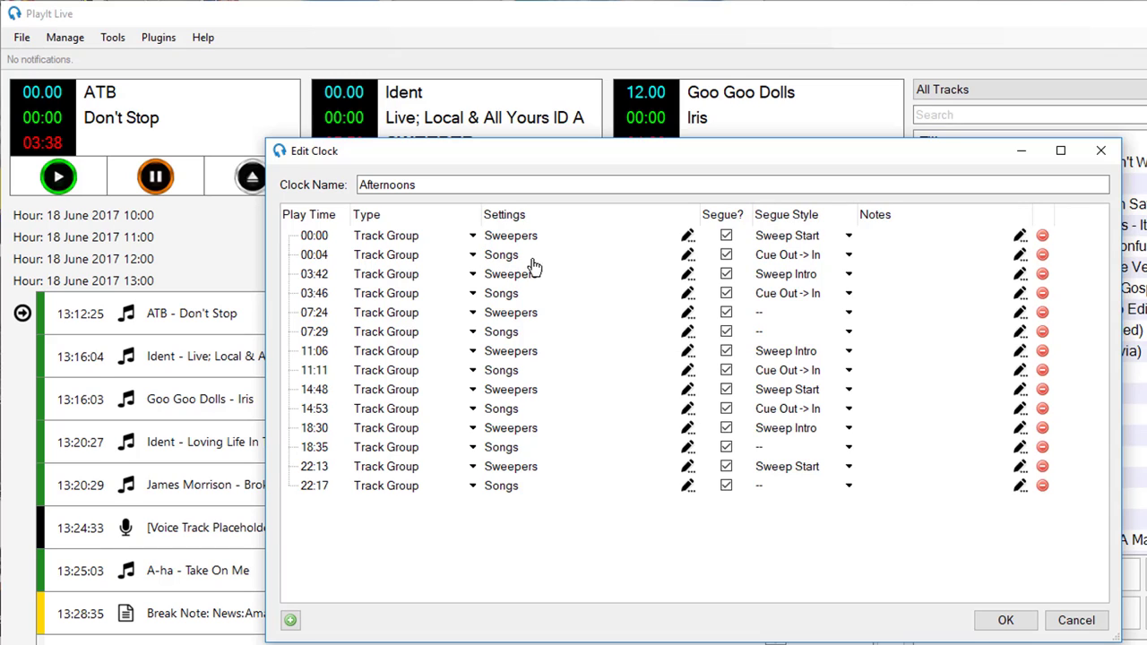
{"action": "left_click", "coordinate": [1075, 620]}
{"action": "left_click", "coordinate": [870, 553]}
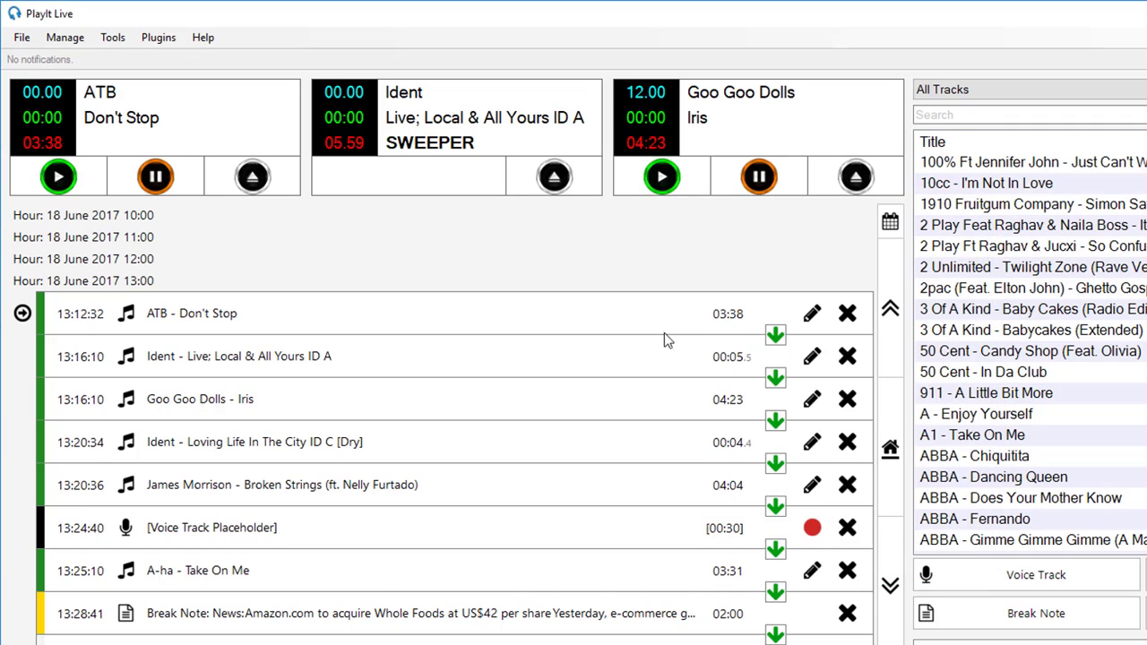
{"action": "left_click", "coordinate": [72, 42]}
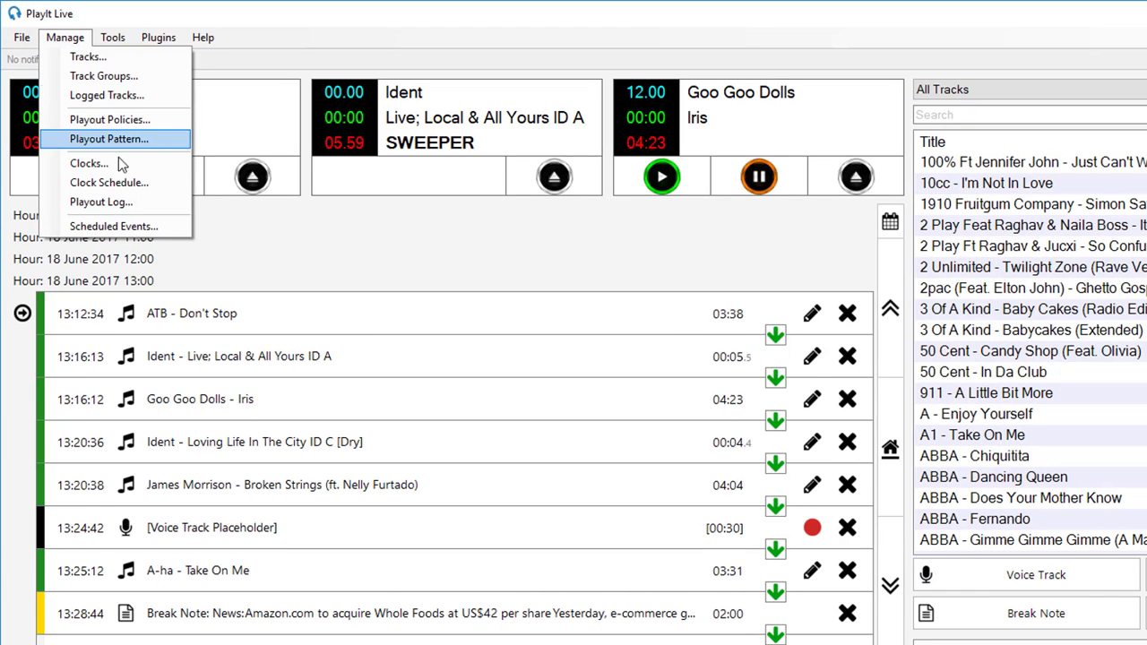
{"action": "left_click", "coordinate": [107, 204]}
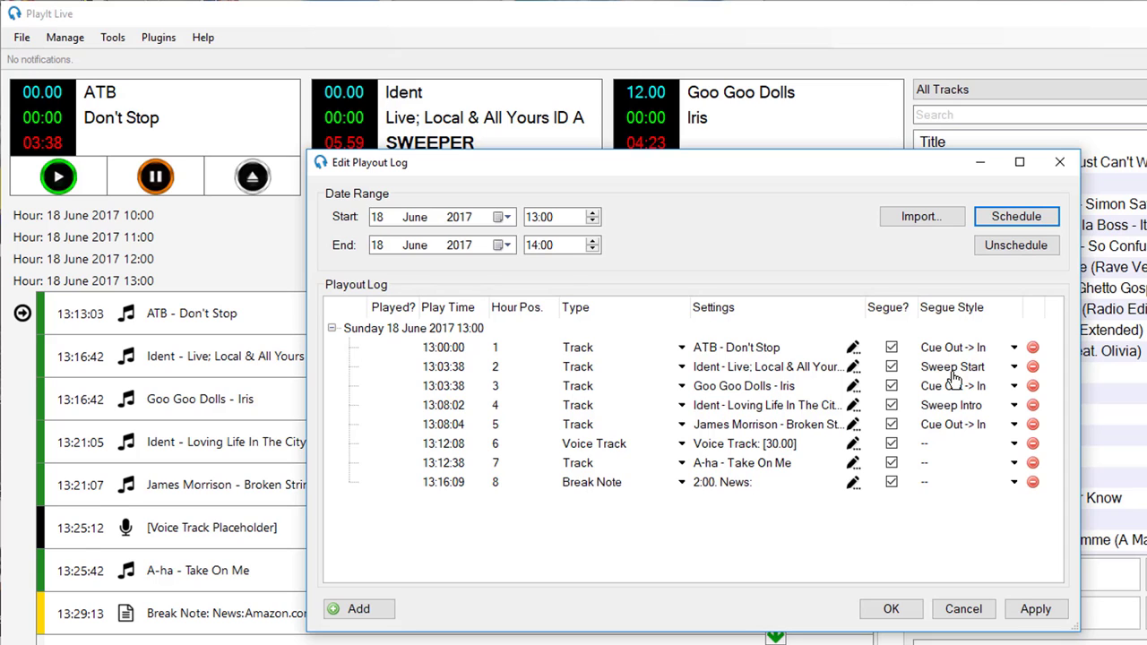
{"action": "left_click", "coordinate": [963, 610]}
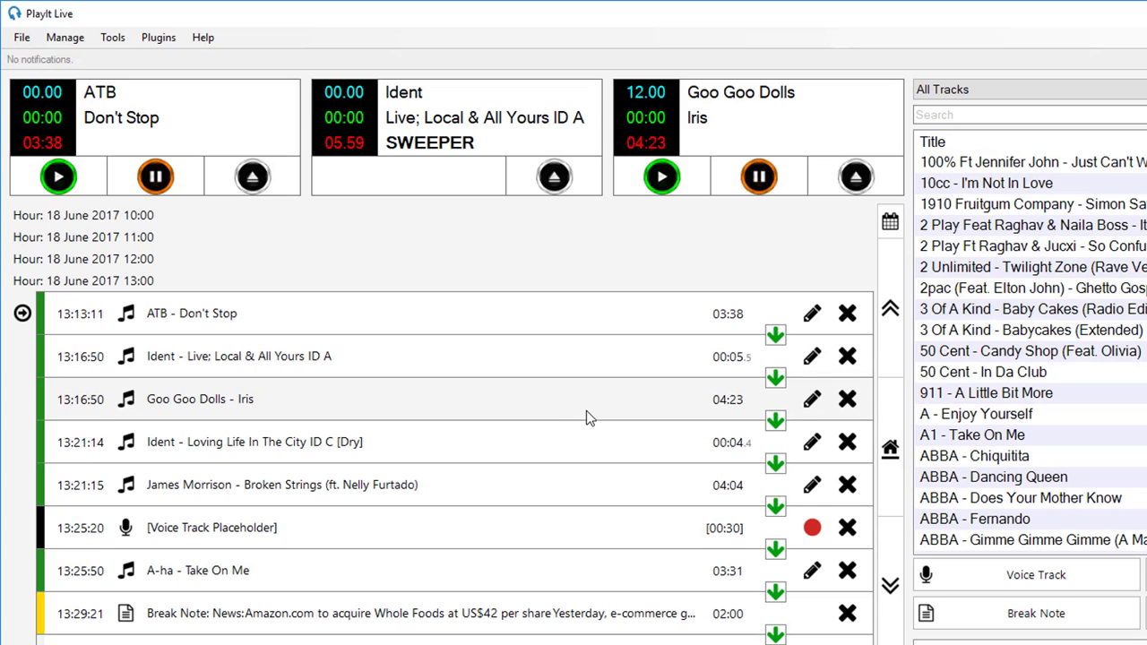
Step: Record a voice clip on the placeholder between Broken Strings and Take On Me
{"action": "left_click", "coordinate": [812, 530]}
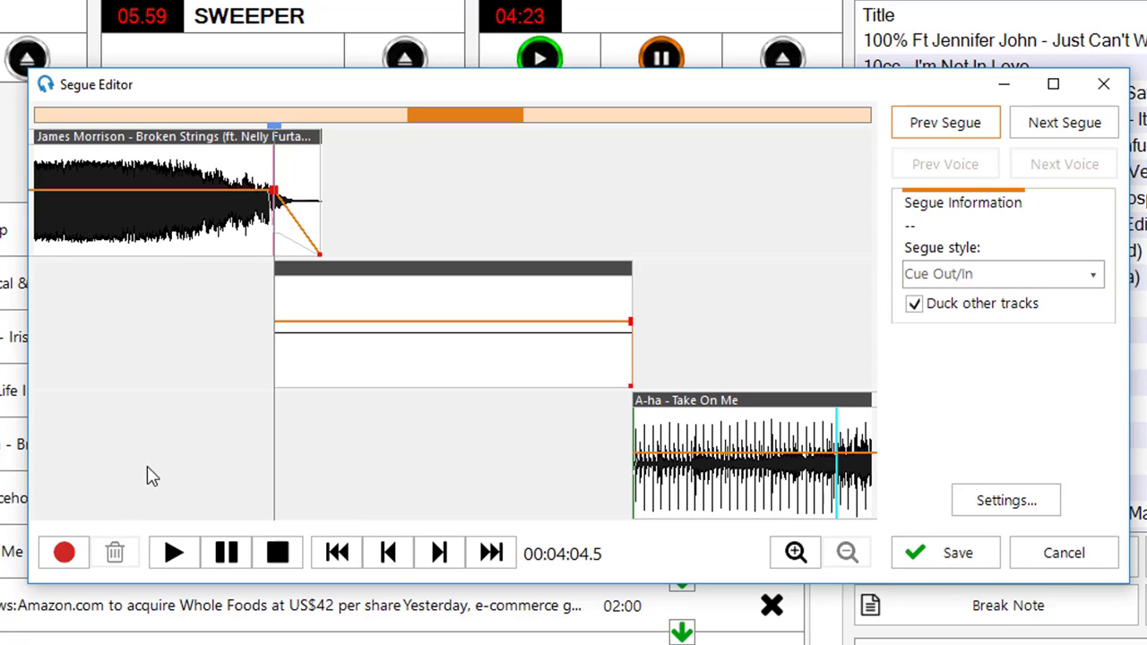
{"action": "left_click", "coordinate": [79, 565]}
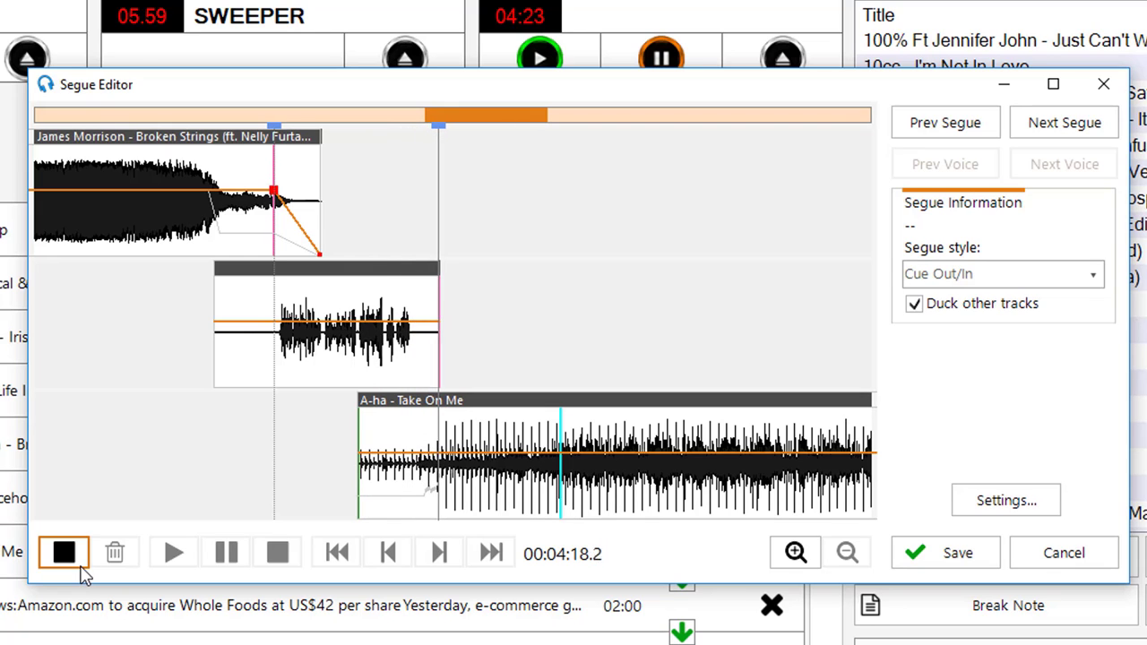
{"action": "left_click", "coordinate": [79, 565]}
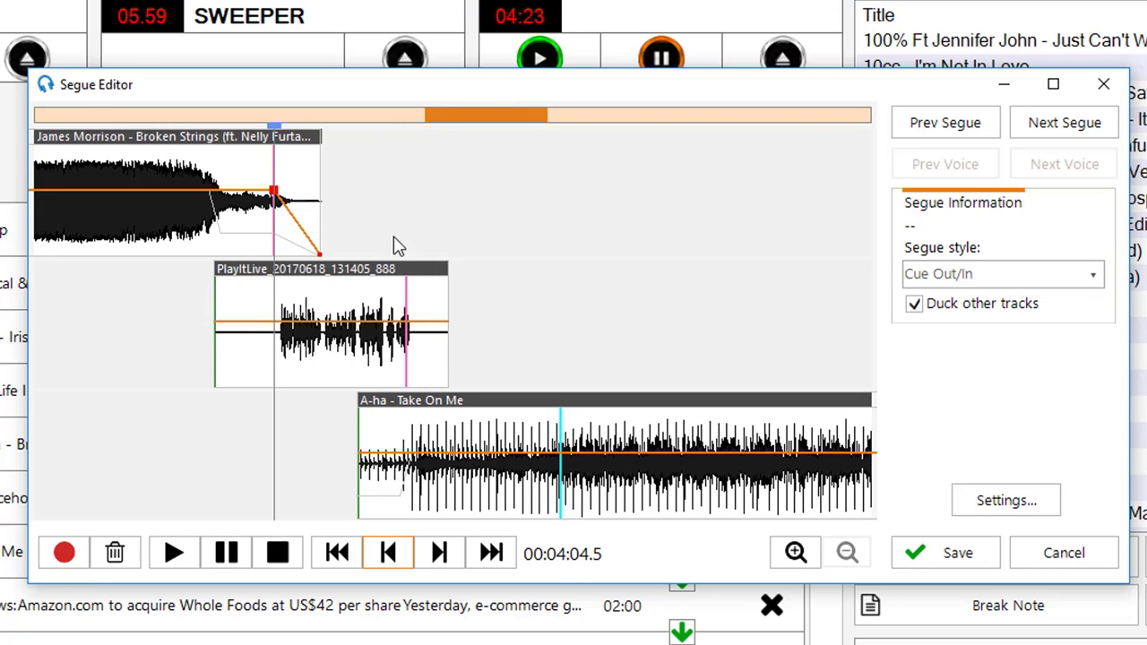
Step: Trim both ends of the voice clip, reposition it over Broken Strings' fade, and play it back
{"action": "left_click_drag", "start_coordinate": [214, 288], "coordinate": [279, 366]}
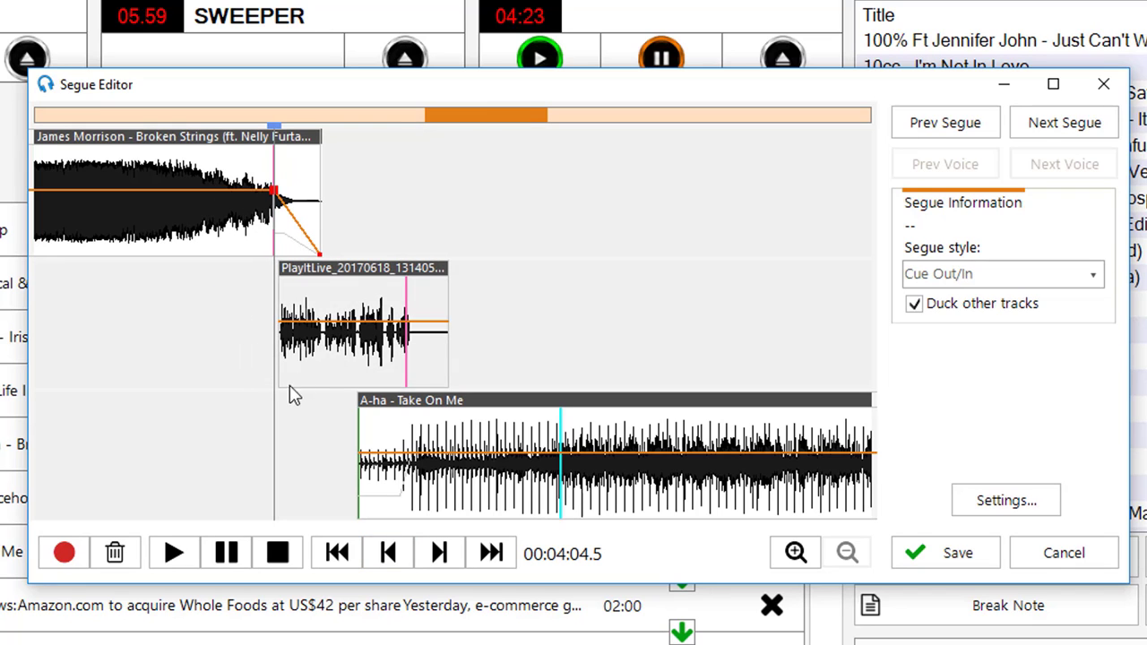
{"action": "left_click_drag", "start_coordinate": [448, 326], "coordinate": [414, 327]}
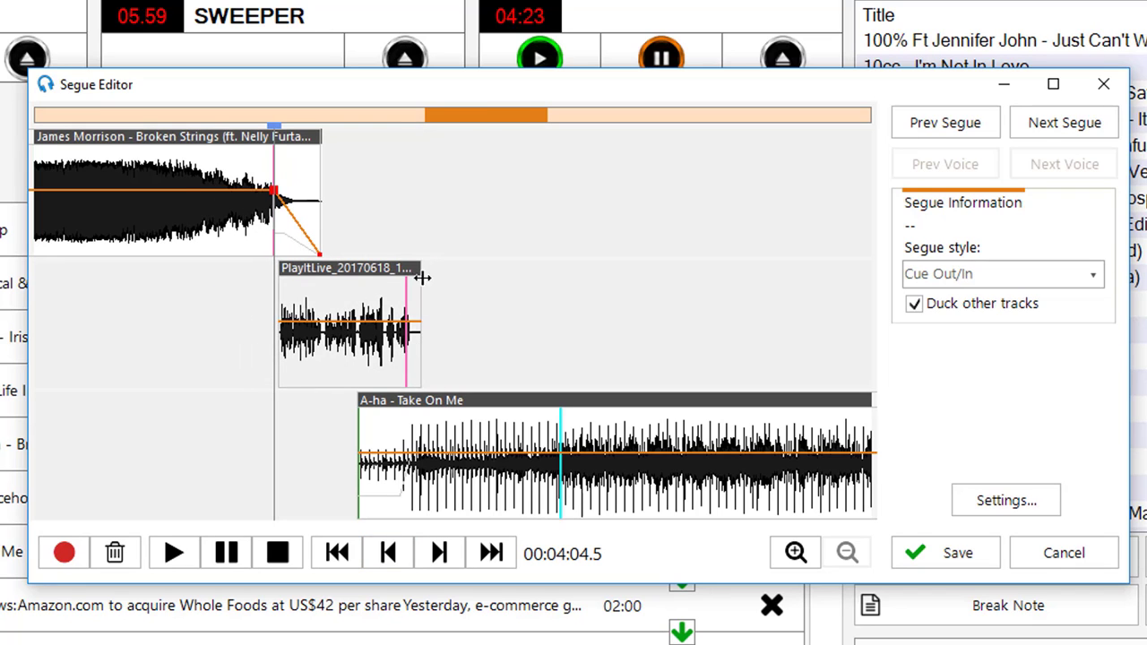
{"action": "scroll", "coordinate": [406, 359], "scroll_direction": "up", "scroll_amount": 2}
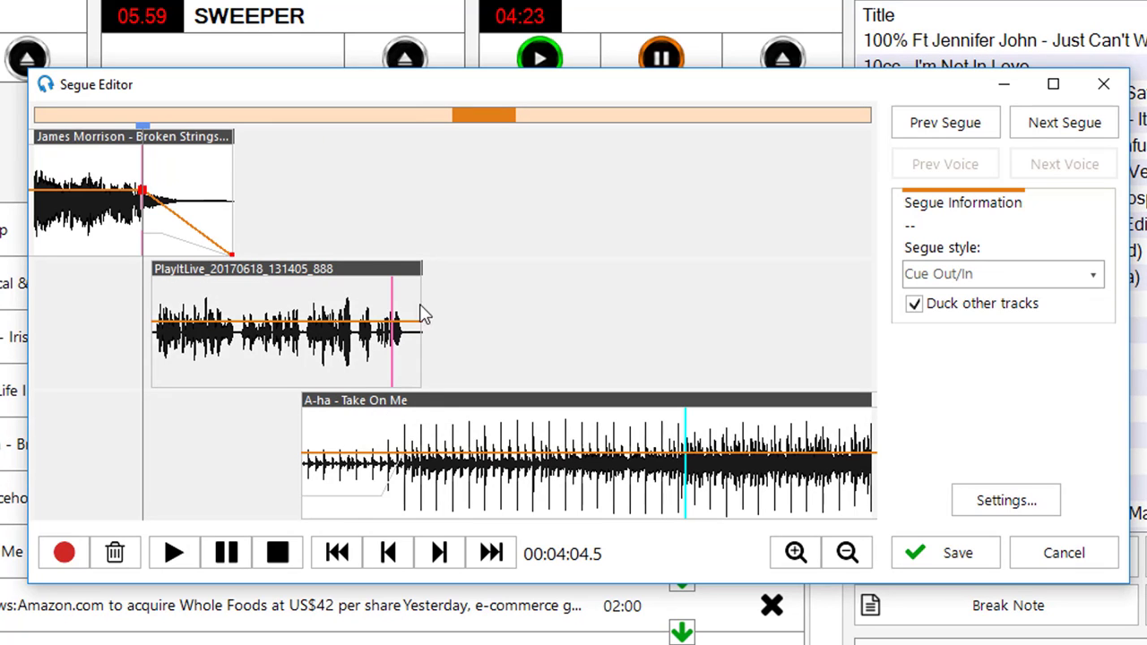
{"action": "mouse_move", "coordinate": [405, 288]}
{"action": "left_mouse_down"}
{"action": "mouse_move", "coordinate": [410, 264]}
{"action": "mouse_move", "coordinate": [409, 295]}
{"action": "left_mouse_up"}
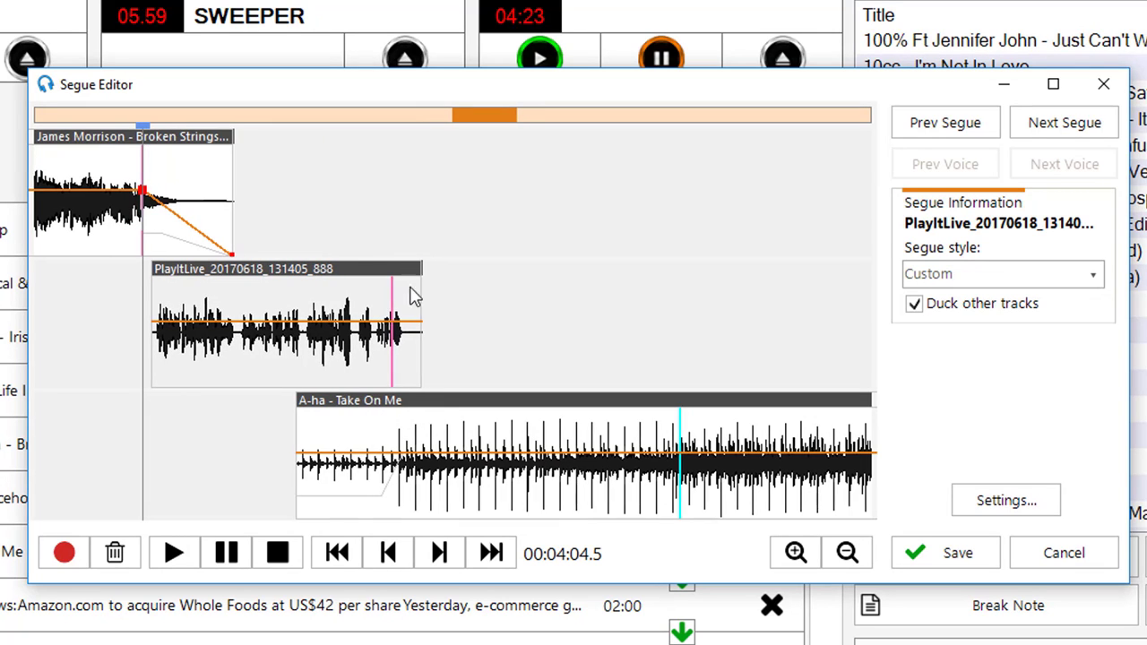
{"action": "left_click", "coordinate": [113, 342]}
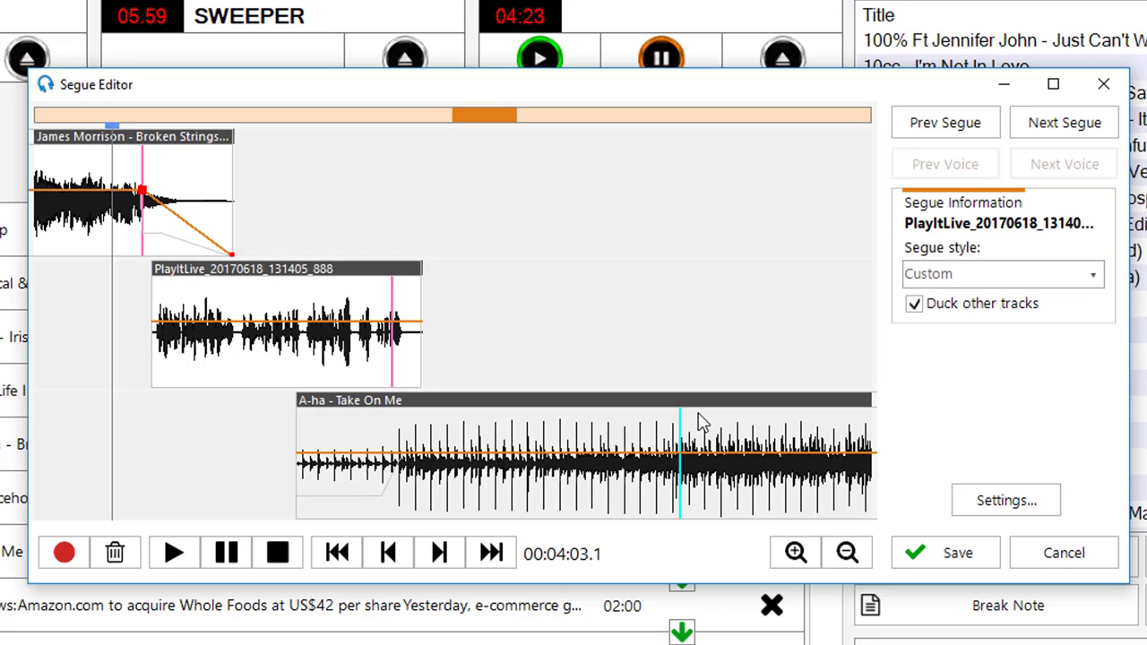
Step: Save the 19.6-second voice track segue and search the track library for 'atb'
{"action": "left_click", "coordinate": [932, 570]}
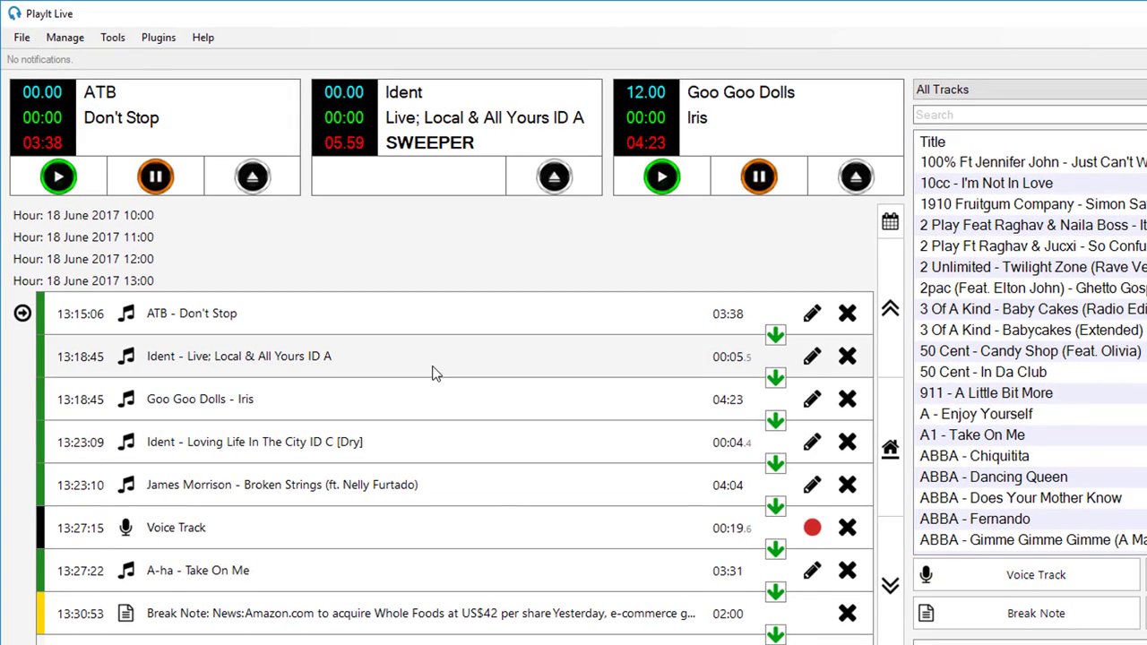
{"action": "left_click", "coordinate": [65, 38]}
{"action": "left_click", "coordinate": [116, 55]}
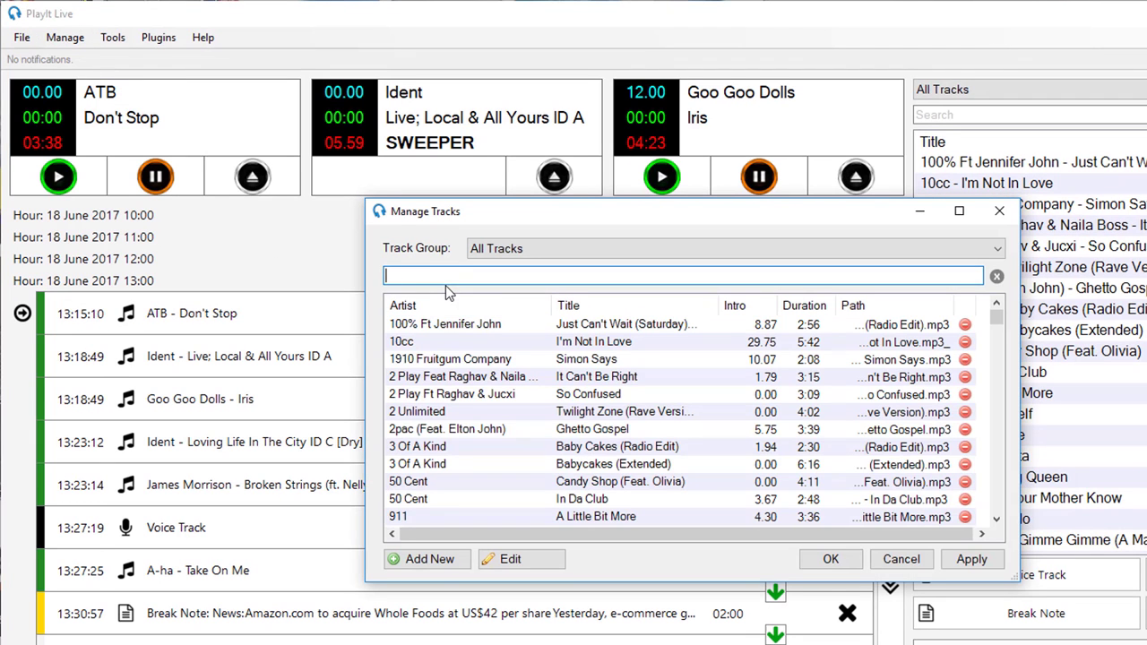
{"action": "type", "text": "atb"}
Step: Inspect ATB's Don't Stop details, then expand its playlist row to show album, genre and year
{"action": "left_click", "coordinate": [501, 345]}
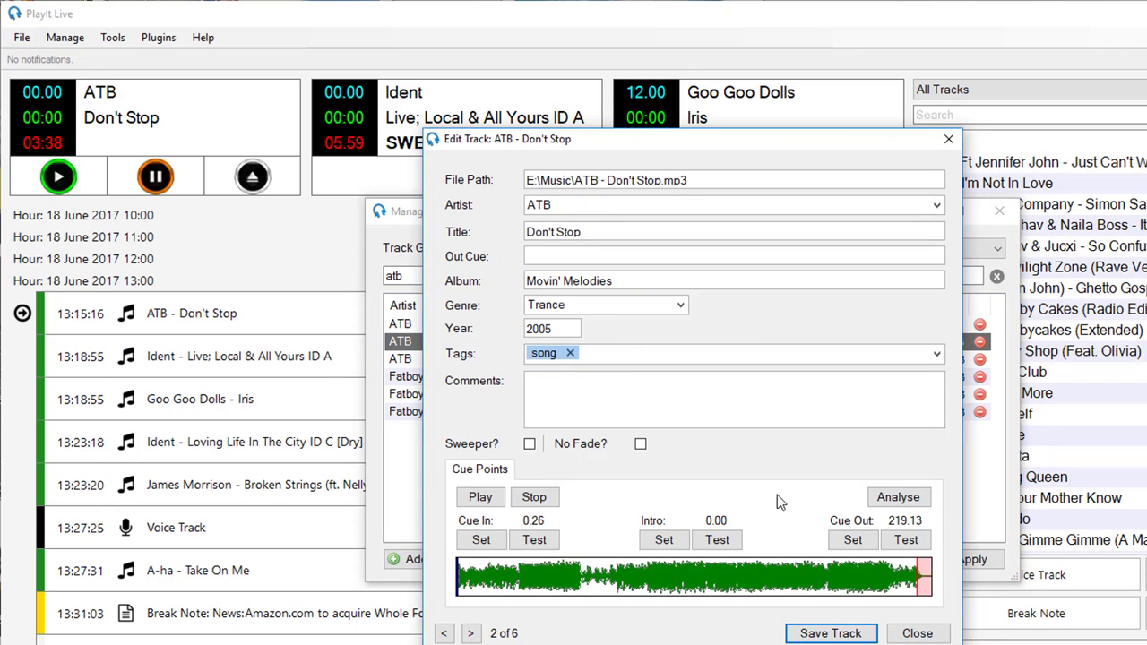
{"action": "left_click", "coordinate": [918, 632]}
{"action": "left_click", "coordinate": [919, 563]}
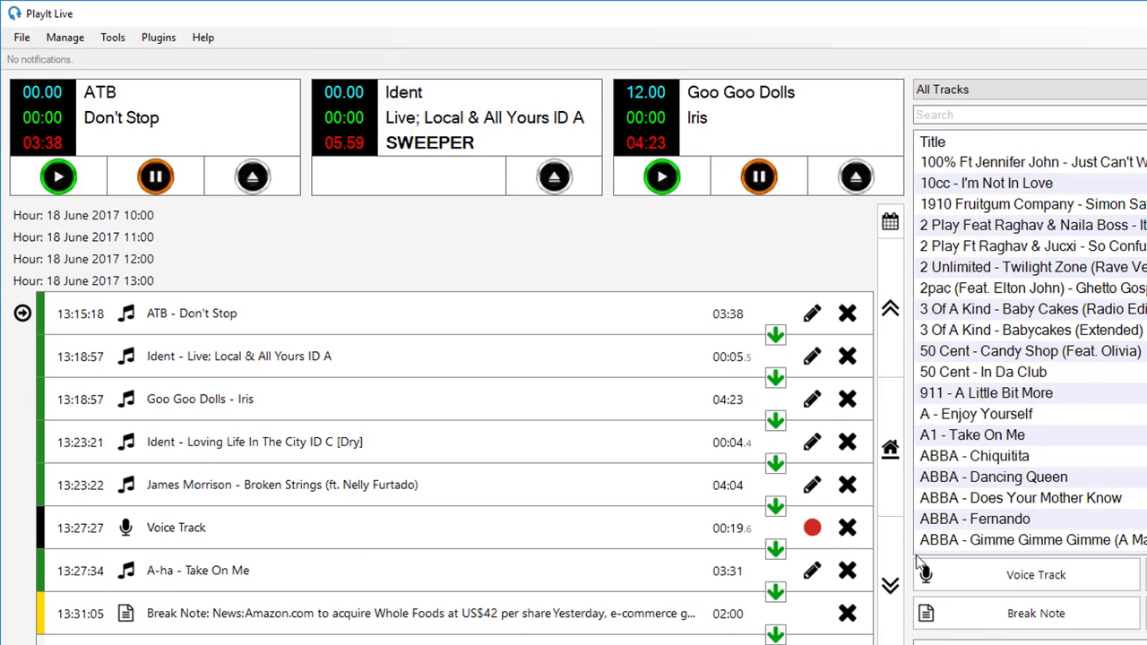
{"action": "left_click", "coordinate": [291, 318]}
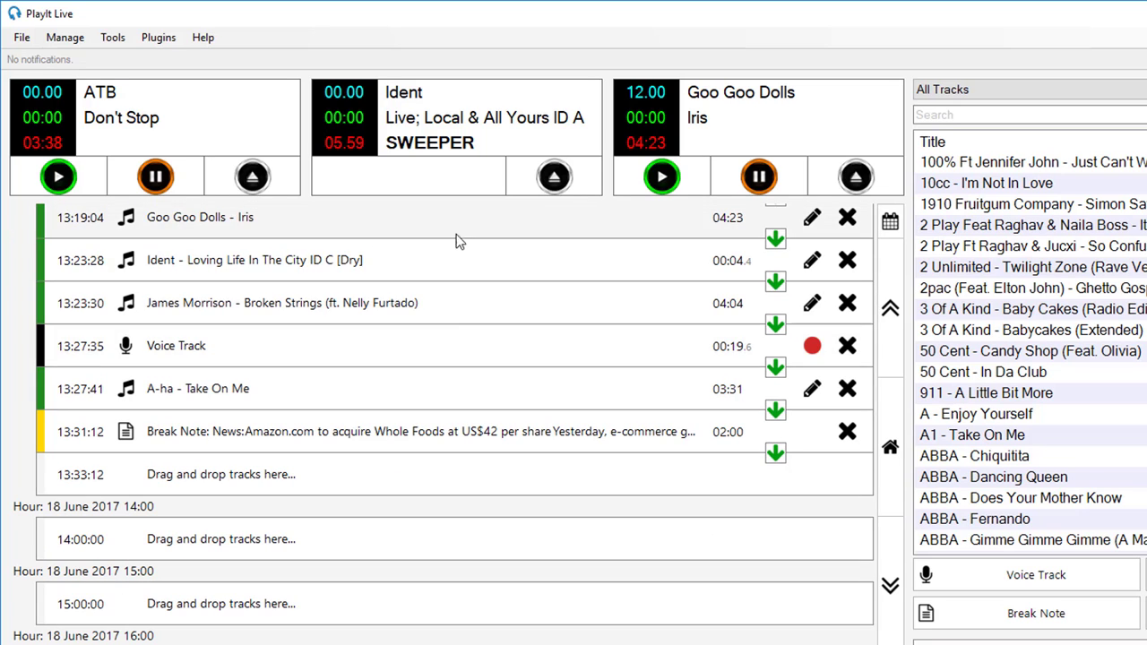
Step: Expand the Break Note about Amazon acquiring Whole Foods at US$42 per share
{"action": "left_click", "coordinate": [549, 434]}
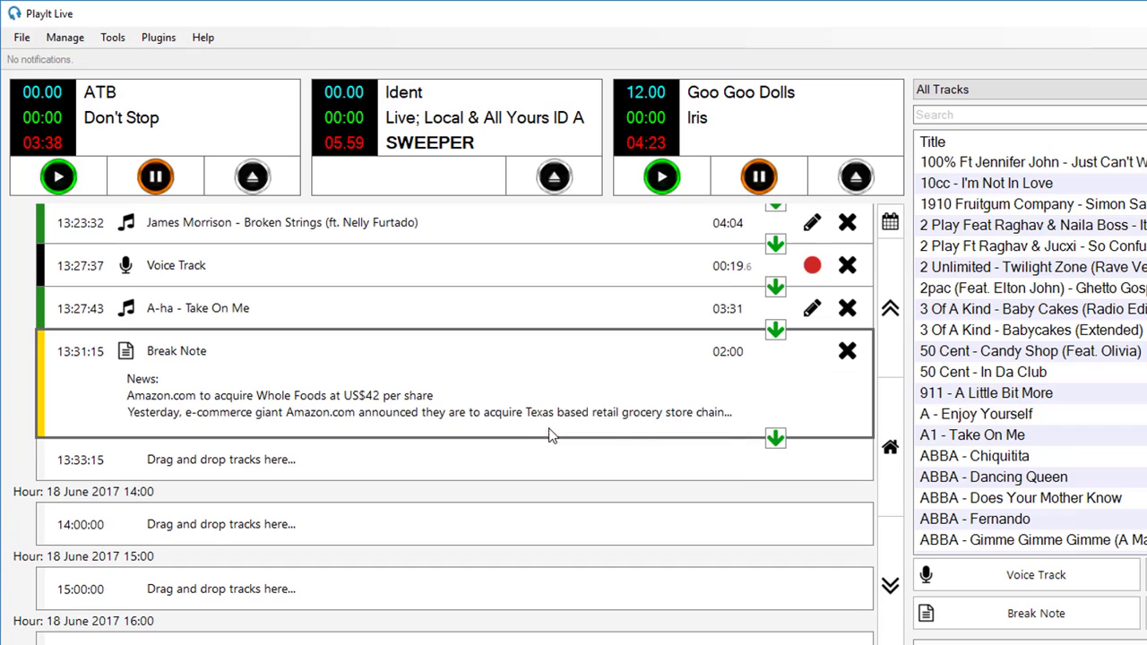